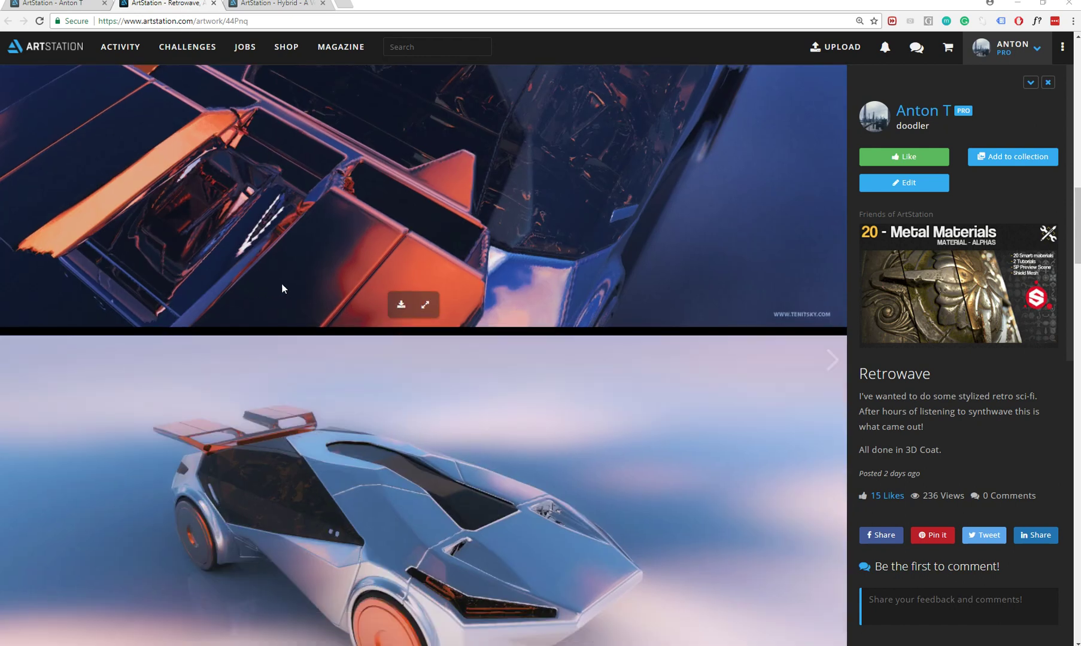
- Look over the Retrowave car renders on the artwork page
{"action": "scroll", "coordinate": [284, 286], "scroll_direction": "down", "scroll_amount": 5}
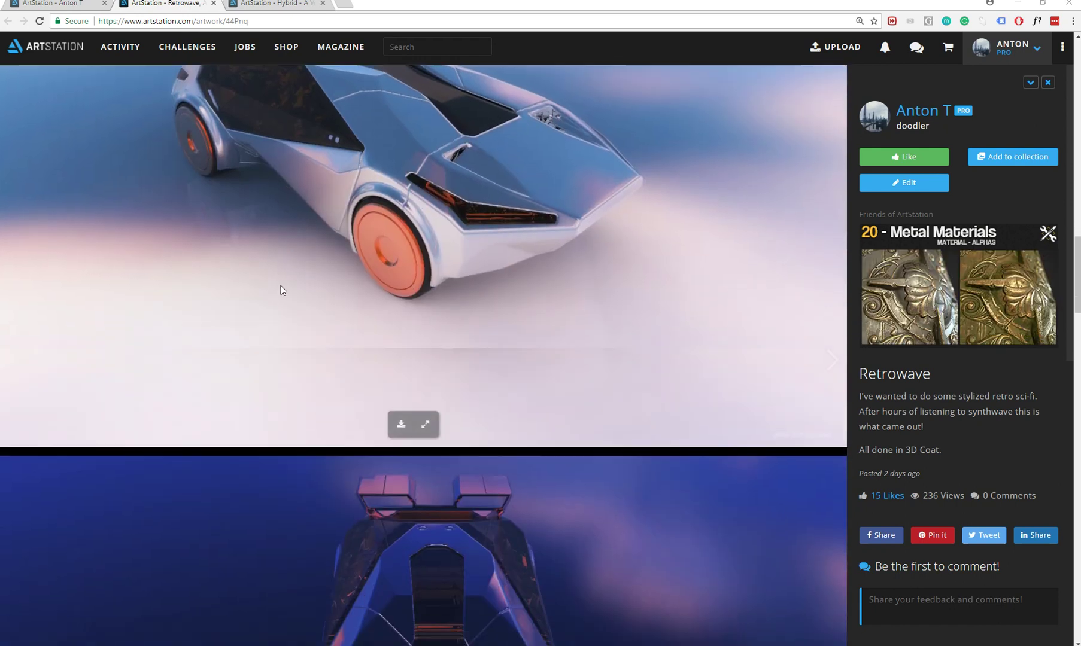
{"action": "scroll", "coordinate": [278, 284], "scroll_direction": "up", "scroll_amount": 3}
{"action": "scroll", "coordinate": [277, 285], "scroll_direction": "up", "scroll_amount": 2}
- Open the Hybrid vehicle concept page and examine its car renders
{"action": "left_click", "coordinate": [292, 6]}
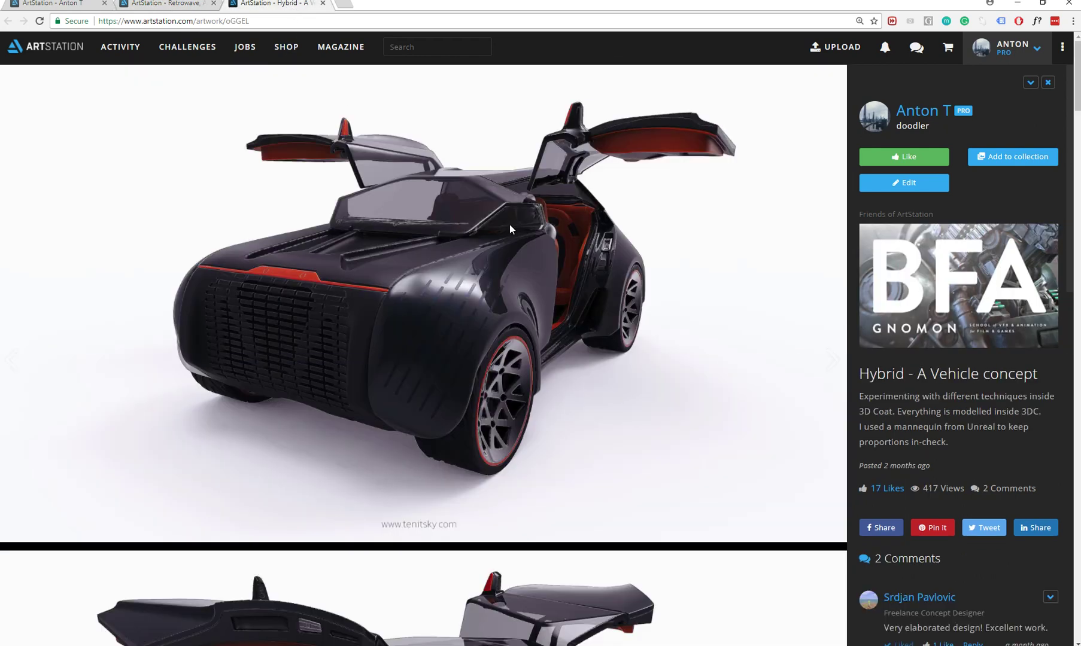
{"action": "scroll", "coordinate": [479, 287], "scroll_direction": "down", "scroll_amount": 5}
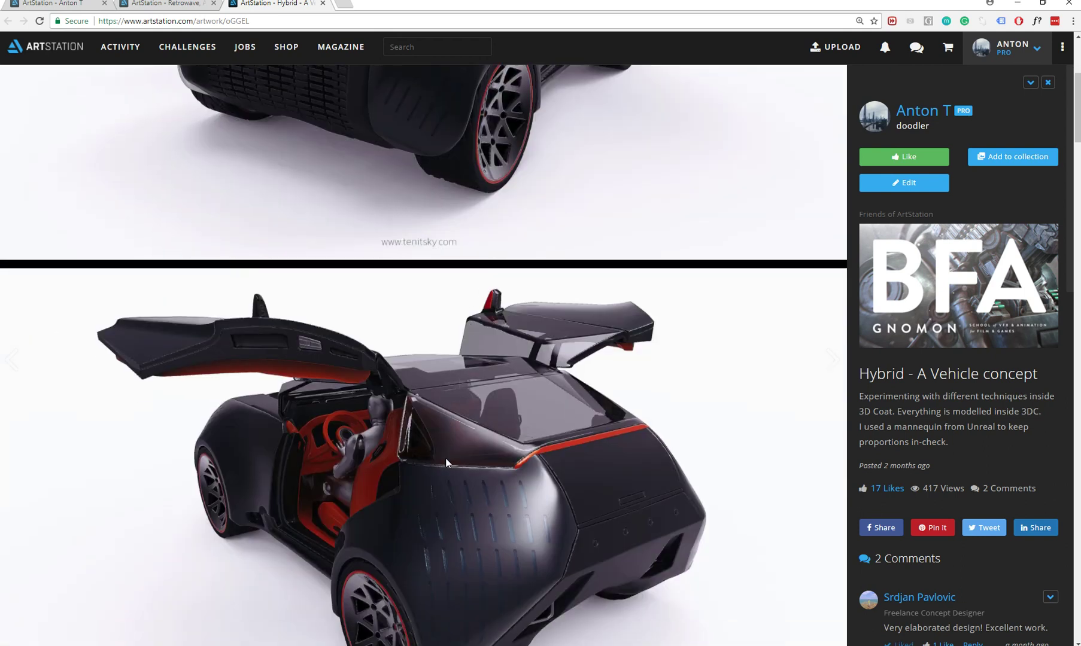
{"action": "scroll", "coordinate": [445, 461], "scroll_direction": "down", "scroll_amount": 5}
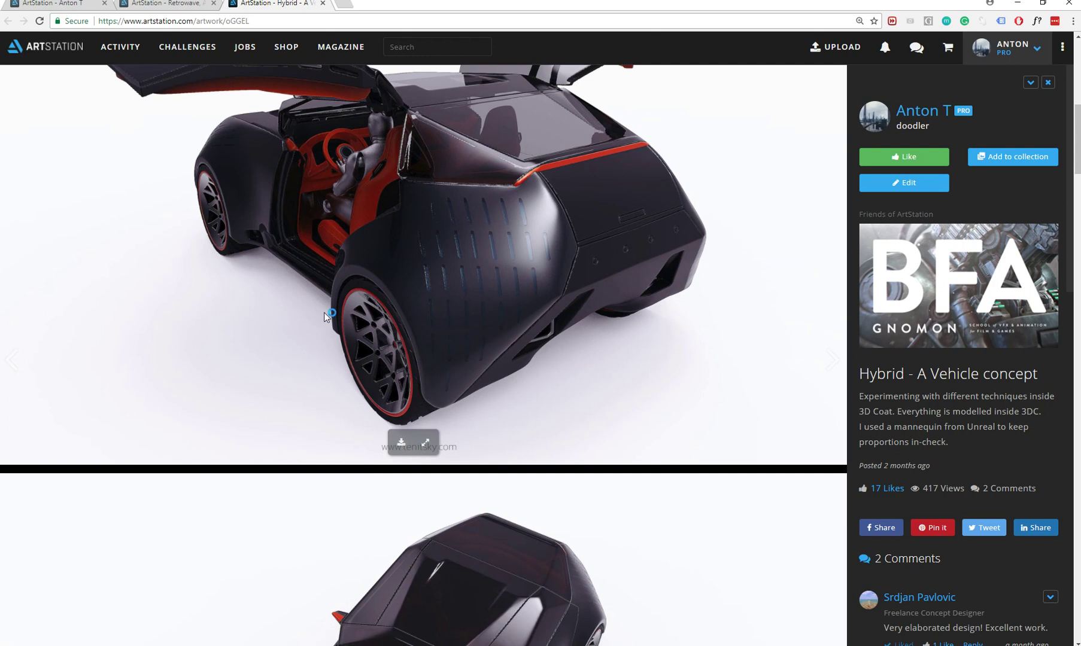
{"action": "scroll", "coordinate": [461, 371], "scroll_direction": "down", "scroll_amount": 4}
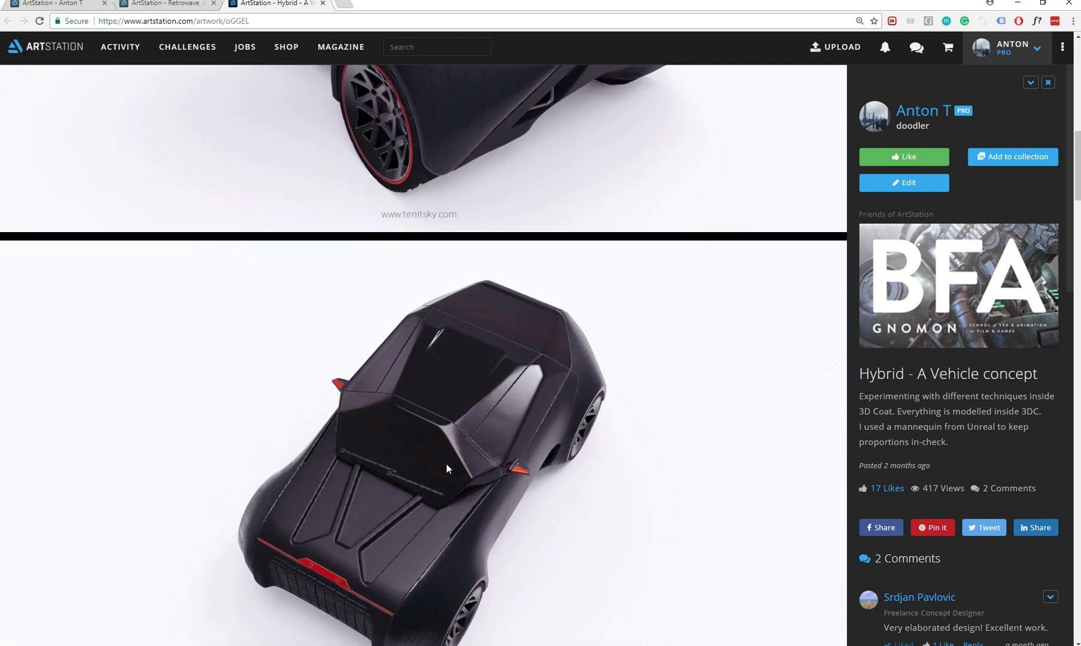
{"action": "scroll", "coordinate": [446, 464], "scroll_direction": "down", "scroll_amount": 3}
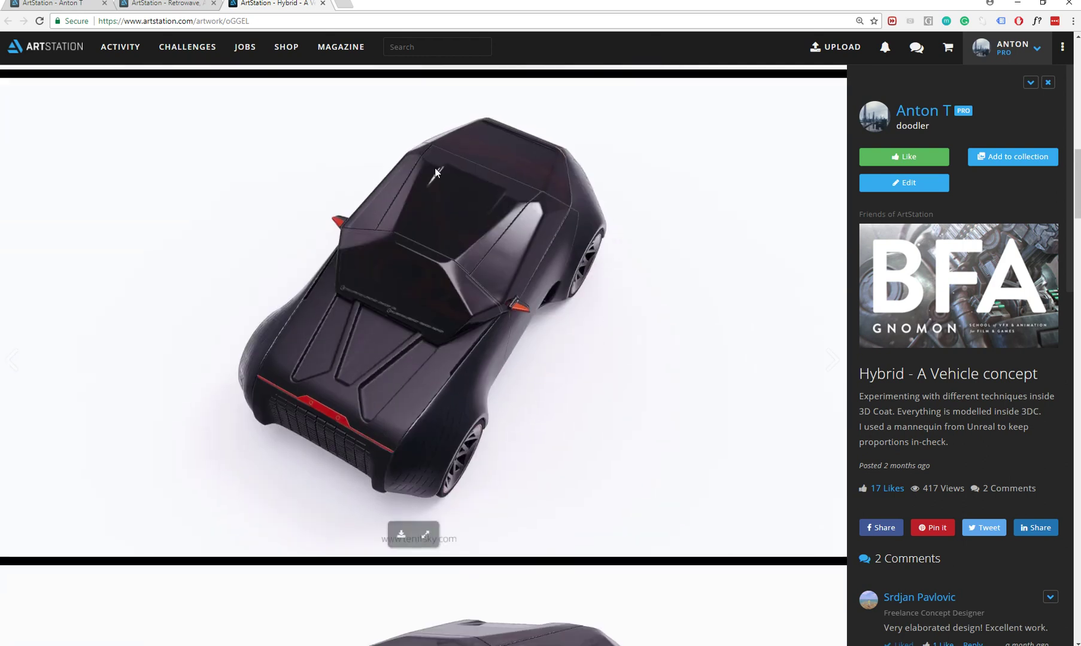
- Return to the Retrowave artwork and examine all of its renders, starting from the first image
{"action": "left_click", "coordinate": [160, 5]}
{"action": "scroll", "coordinate": [412, 366], "scroll_direction": "down", "scroll_amount": 18}
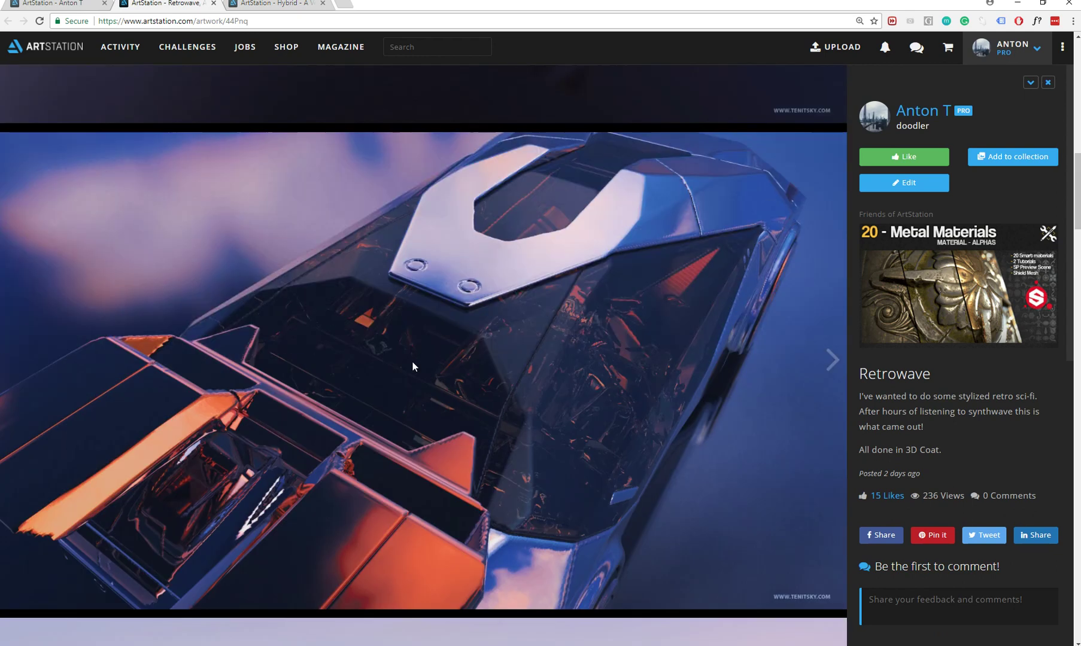
{"action": "scroll", "coordinate": [413, 366], "scroll_direction": "up", "scroll_amount": 4}
{"action": "scroll", "coordinate": [412, 361], "scroll_direction": "up", "scroll_amount": 10}
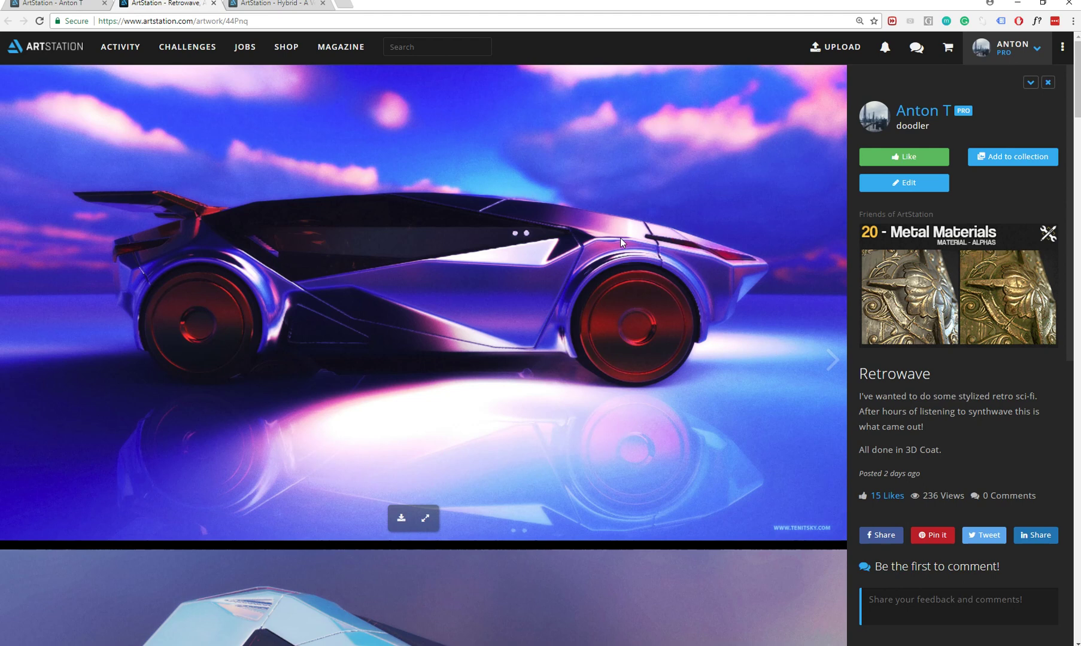
{"action": "scroll", "coordinate": [555, 401], "scroll_direction": "down", "scroll_amount": 12}
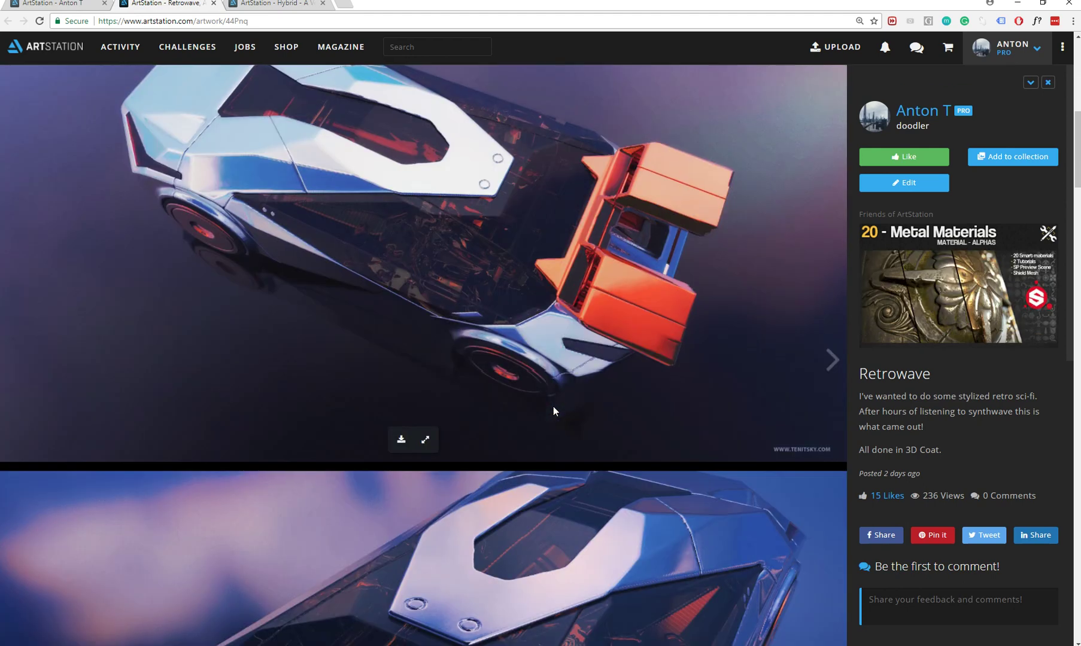
{"action": "scroll", "coordinate": [553, 406], "scroll_direction": "down", "scroll_amount": 8}
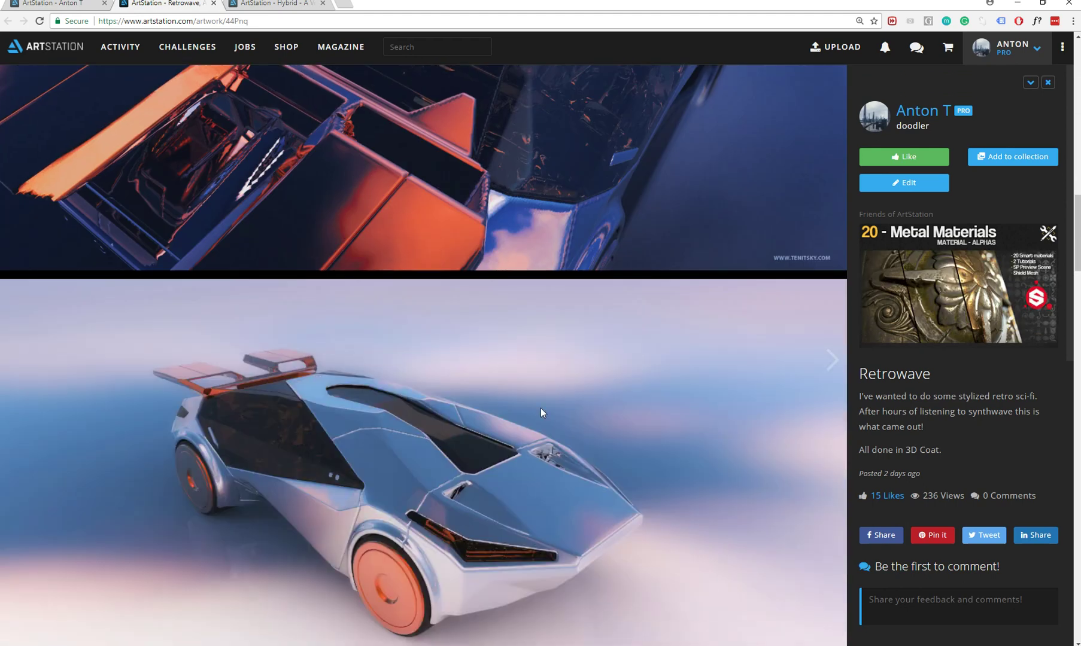
{"action": "scroll", "coordinate": [410, 467], "scroll_direction": "down", "scroll_amount": 7}
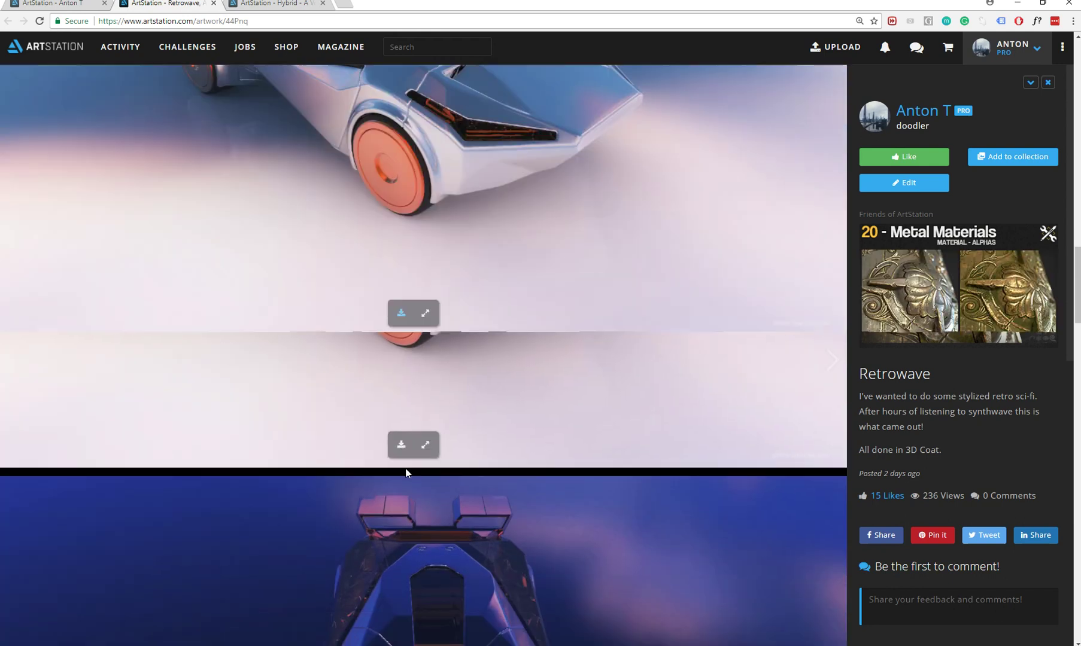
{"action": "scroll", "coordinate": [407, 466], "scroll_direction": "down", "scroll_amount": 11}
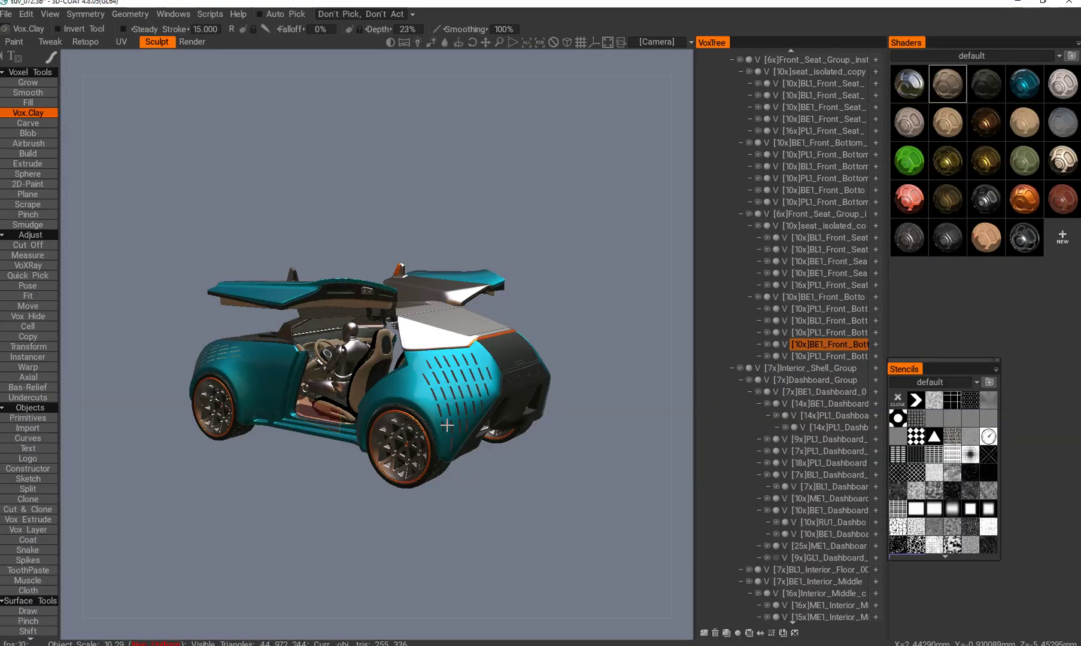
- Switch to 3D-Coat and examine the SUV model's interior, door panel and mannequin up close
{"action": "scroll", "coordinate": [516, 441], "scroll_direction": "up", "scroll_amount": 5}
{"action": "scroll", "coordinate": [513, 471], "scroll_direction": "up", "scroll_amount": 5}
{"action": "middle_click_drag", "start_coordinate": [441, 432], "coordinate": [362, 391]}
{"action": "scroll", "coordinate": [306, 365], "scroll_direction": "down", "scroll_amount": 5}
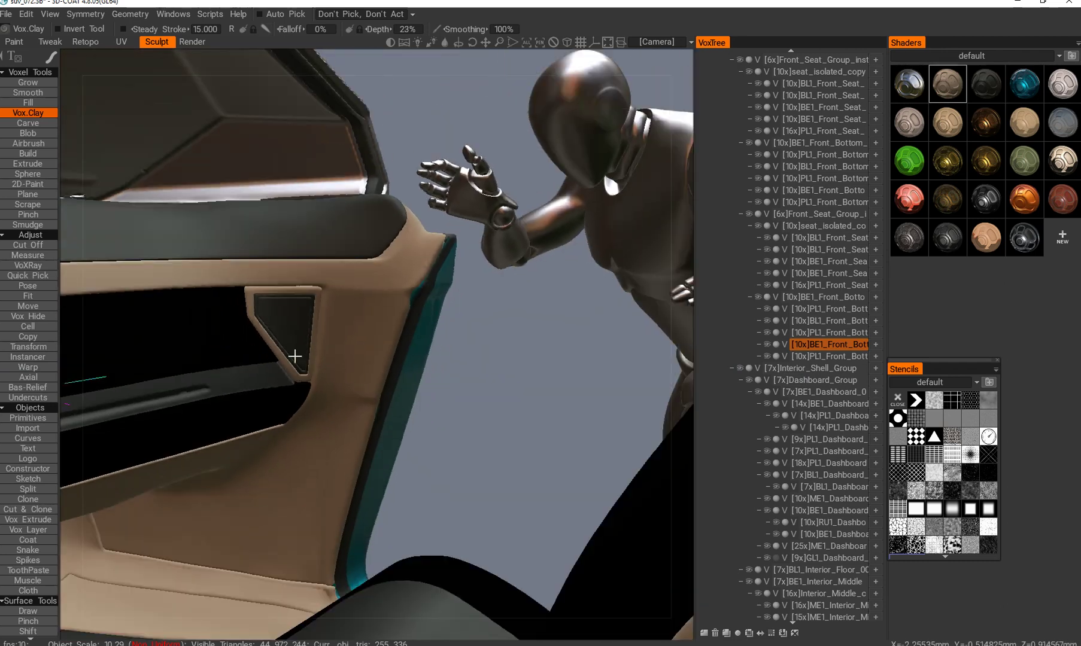
{"action": "scroll", "coordinate": [346, 308], "scroll_direction": "down", "scroll_amount": 6}
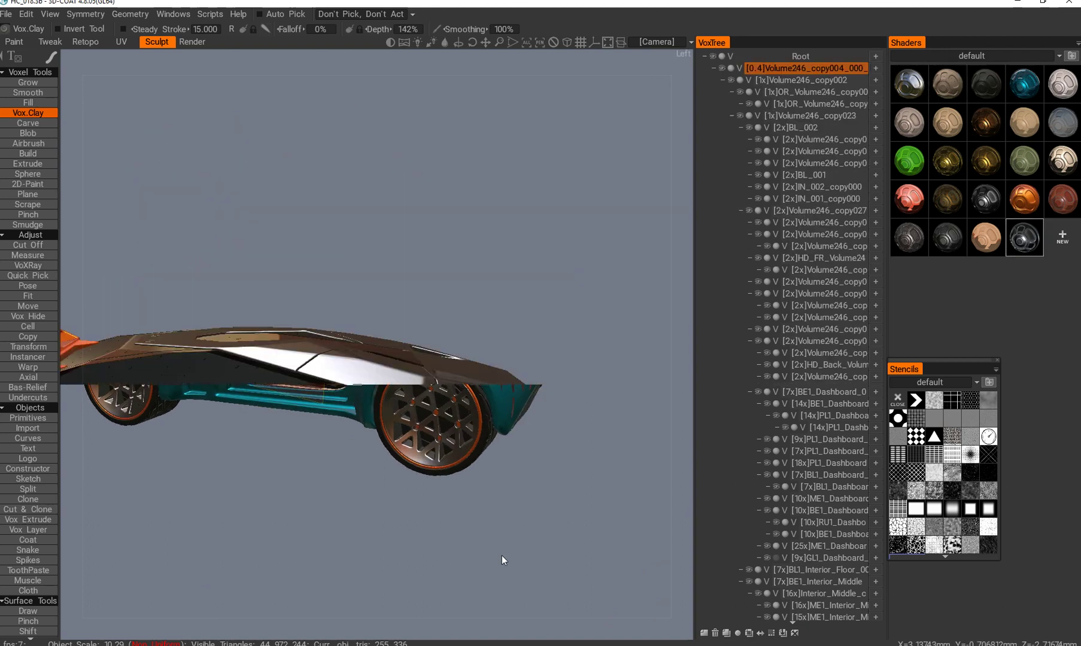
- Examine the detailed low sports car model from different angles
{"action": "scroll", "coordinate": [502, 555], "scroll_direction": "up", "scroll_amount": 3}
{"action": "middle_click_drag", "start_coordinate": [451, 493], "coordinate": [488, 529]}
{"action": "left_click_drag", "start_coordinate": [487, 530], "coordinate": [427, 454]}
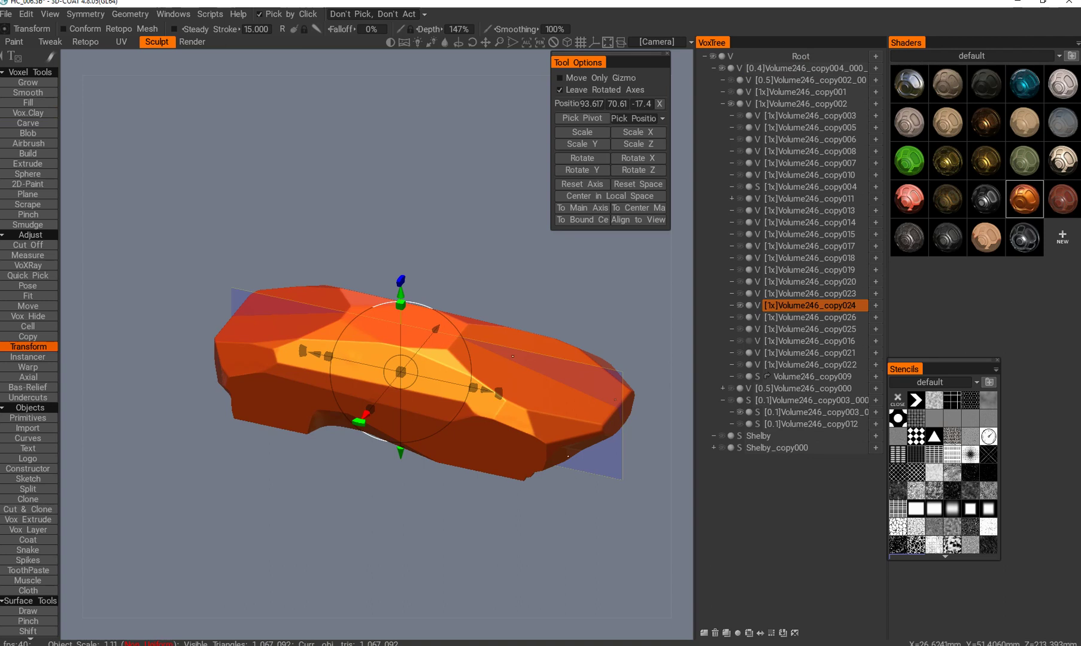
- Make the wheels volume, listed directly below the selected body volume, visible with the orange car body
{"action": "middle_click_drag", "start_coordinate": [522, 464], "coordinate": [497, 508]}
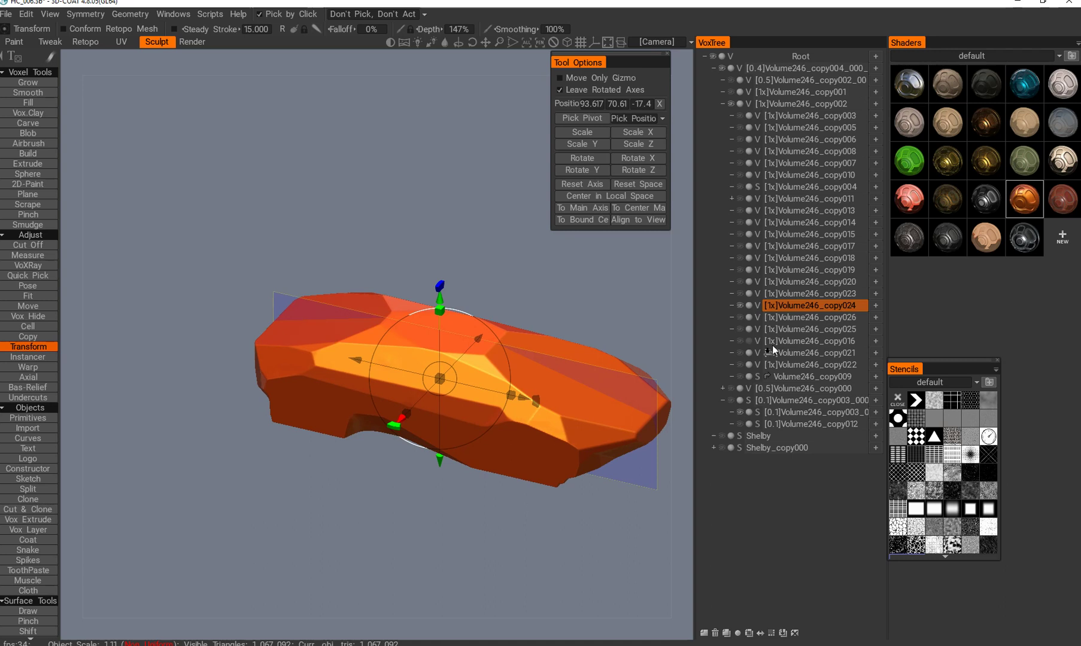
{"action": "left_click", "coordinate": [737, 316]}
{"action": "mouse_move", "coordinate": [547, 331]}
{"action": "middle_mouse_down"}
{"action": "mouse_move", "coordinate": [551, 355]}
{"action": "mouse_move", "coordinate": [546, 335]}
{"action": "middle_mouse_up"}
{"action": "middle_click_drag", "start_coordinate": [449, 500], "coordinate": [523, 518]}
{"action": "middle_click_drag", "start_coordinate": [567, 329], "coordinate": [526, 450]}
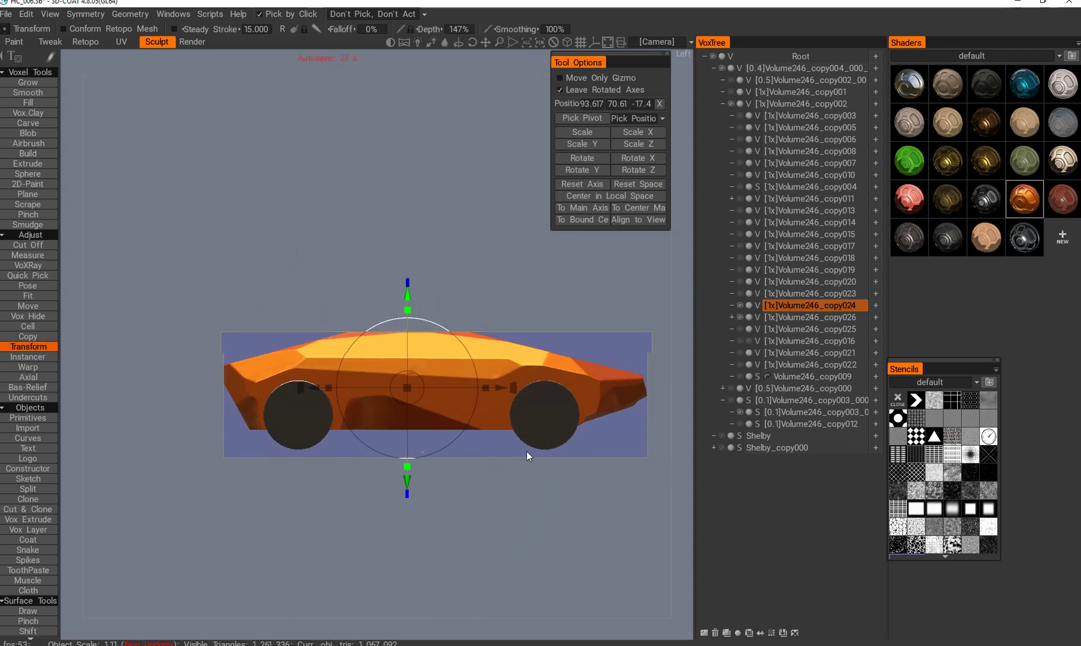
{"action": "scroll", "coordinate": [526, 451], "scroll_direction": "up", "scroll_amount": 1}
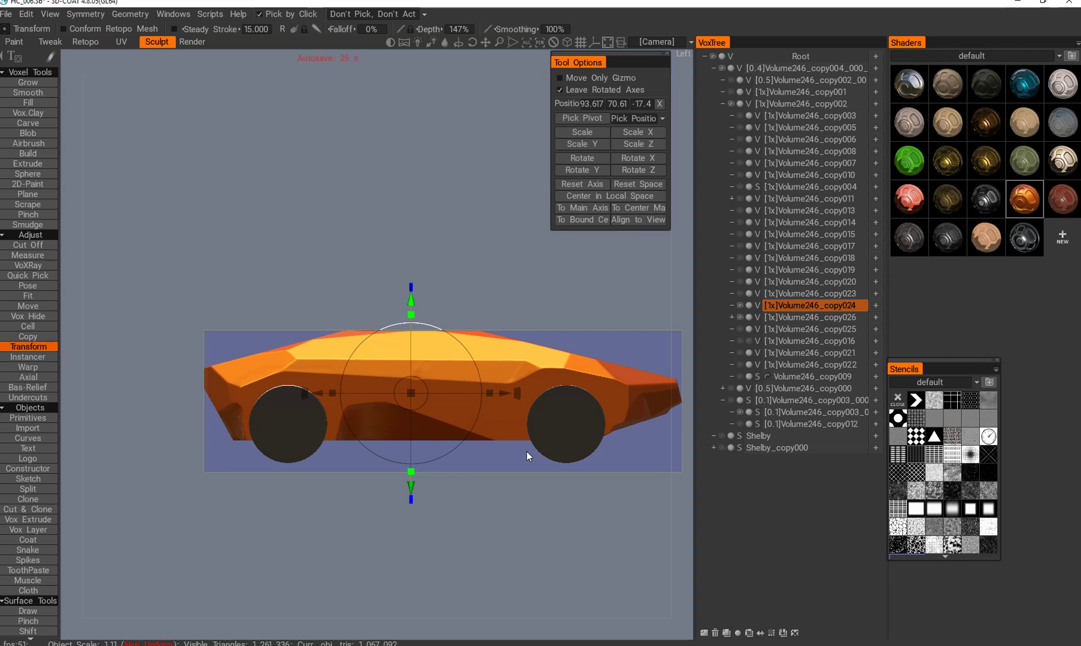
- Duplicate the wheels volume, hide the duplicate and reselect the original wheels
{"action": "left_click", "coordinate": [778, 317]}
{"action": "left_click", "coordinate": [739, 318]}
{"action": "left_click", "coordinate": [740, 318]}
{"action": "key", "text": "ctrl+d"}
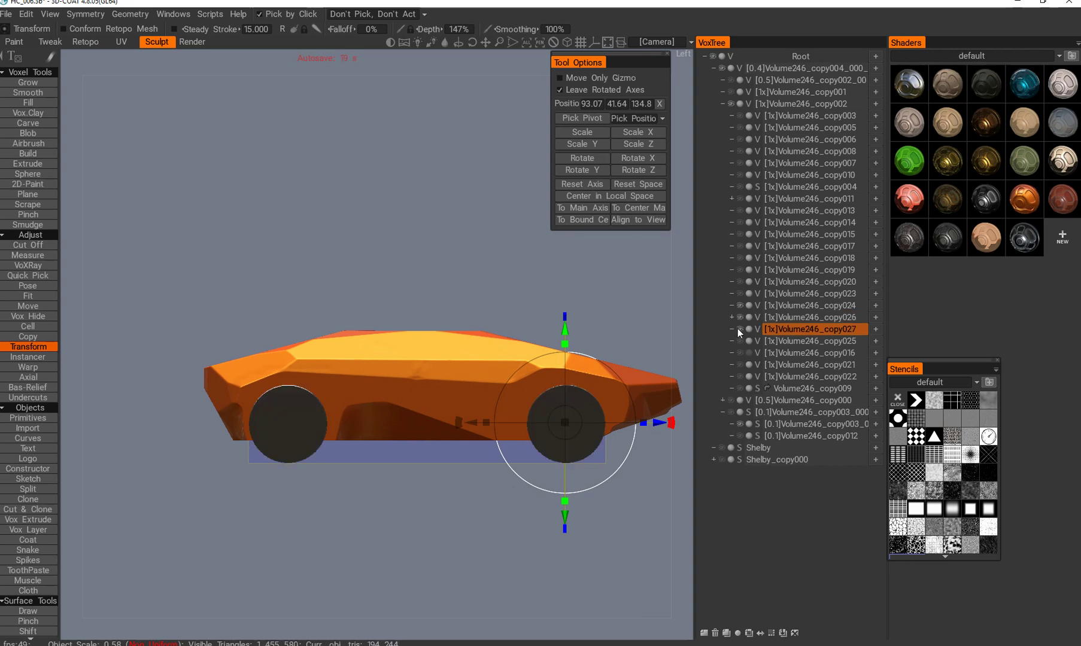
{"action": "left_click", "coordinate": [810, 318]}
{"action": "middle_click_drag", "start_coordinate": [581, 541], "coordinate": [552, 541]}
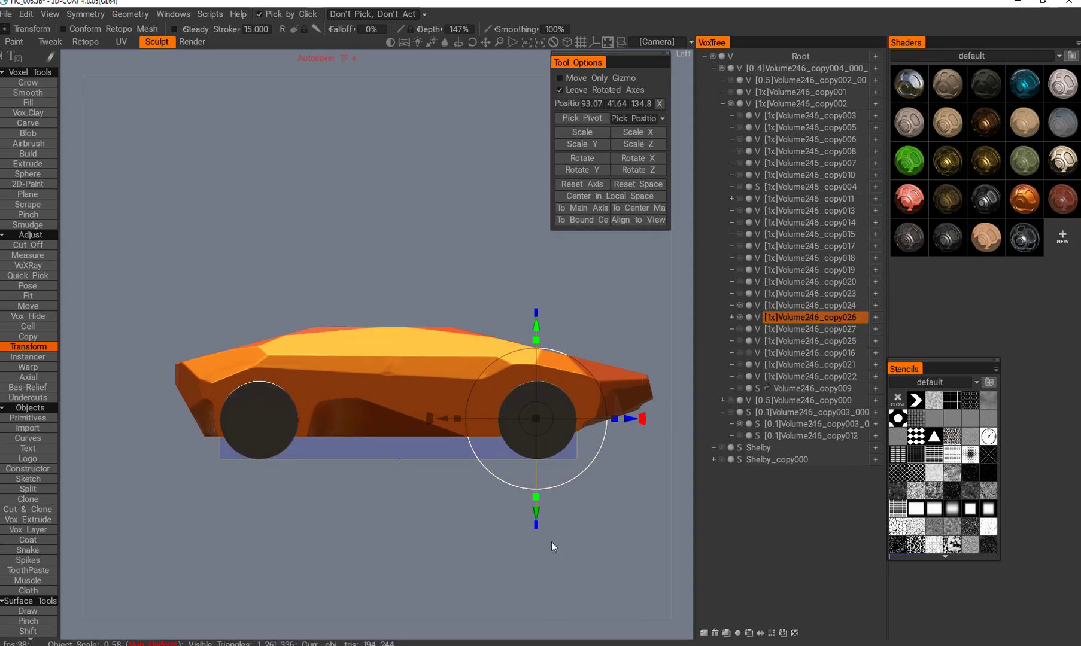
- Duplicate the car body volume, hide the original body and merge the wheels volume into the duplicate
{"action": "left_click", "coordinate": [849, 310]}
{"action": "key", "text": "ctrl+d"}
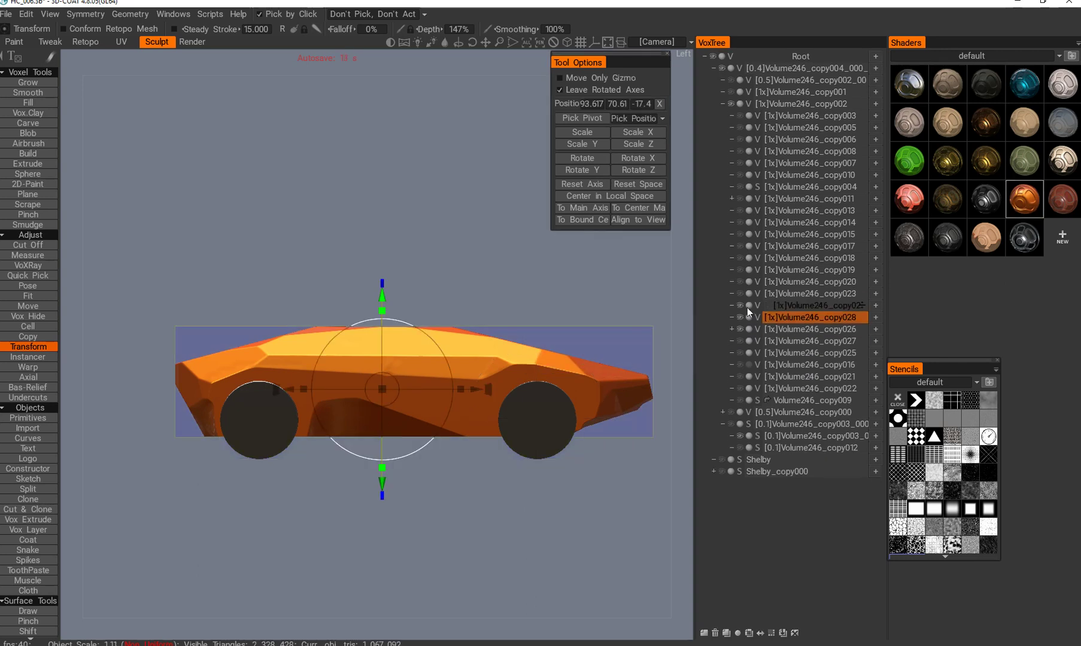
{"action": "left_click_drag", "start_coordinate": [860, 328], "coordinate": [858, 317]}
{"action": "left_click_drag", "start_coordinate": [557, 316], "coordinate": [458, 310]}
{"action": "middle_click_drag", "start_coordinate": [515, 276], "coordinate": [550, 331]}
{"action": "left_click_drag", "start_coordinate": [551, 331], "coordinate": [598, 284]}
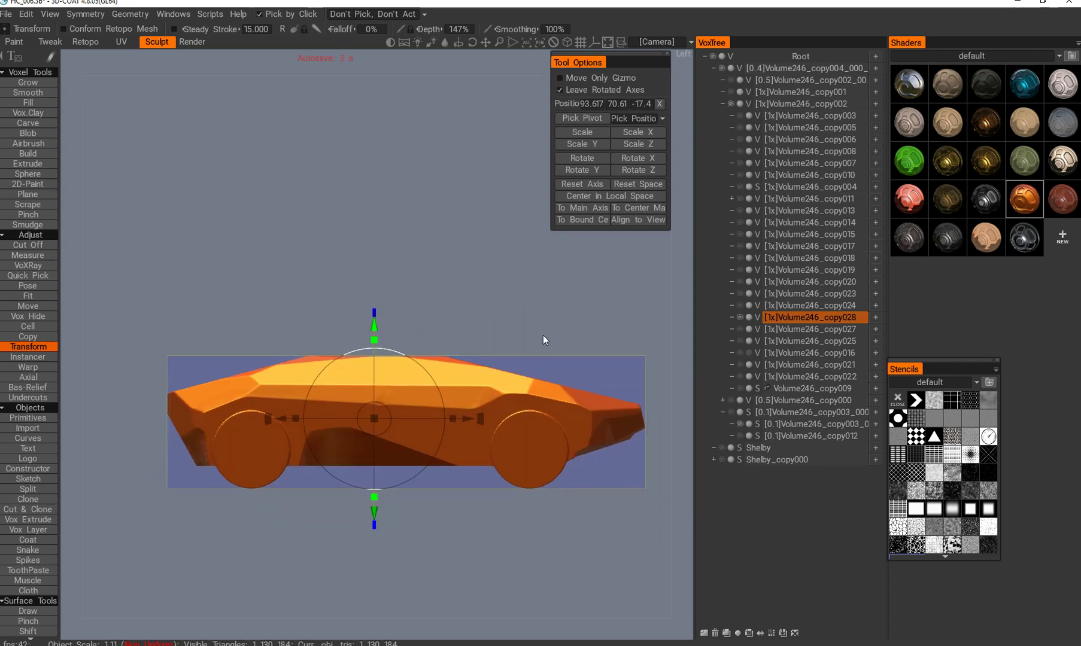
- Fill the seam between the rear wheel and the body with a curve-guided Fill stroke around the wheel's upper edge
{"action": "middle_click_drag", "start_coordinate": [338, 250], "coordinate": [469, 239]}
{"action": "right_click_drag", "start_coordinate": [470, 240], "coordinate": [346, 323]}
{"action": "left_click_drag", "start_coordinate": [346, 323], "coordinate": [369, 400]}
{"action": "middle_click_drag", "start_coordinate": [293, 364], "coordinate": [285, 281]}
{"action": "right_click_drag", "start_coordinate": [317, 347], "coordinate": [357, 481]}
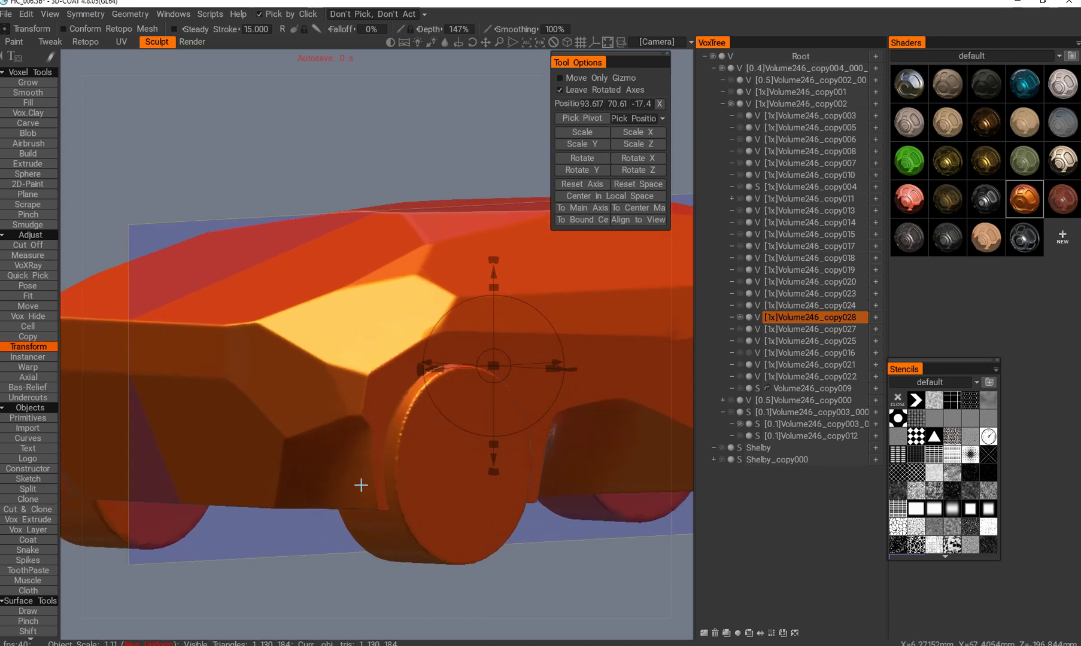
{"action": "right_click_drag", "start_coordinate": [381, 487], "coordinate": [371, 495]}
{"action": "left_click_drag", "start_coordinate": [365, 497], "coordinate": [329, 479]}
{"action": "middle_click_drag", "start_coordinate": [347, 434], "coordinate": [362, 398]}
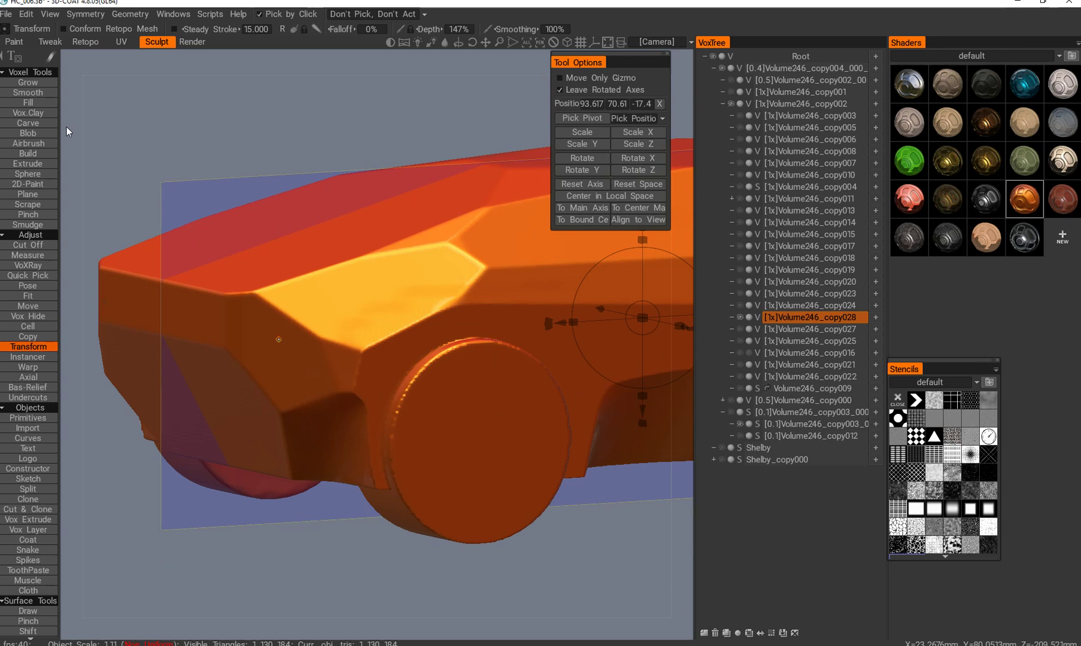
{"action": "left_click", "coordinate": [40, 103]}
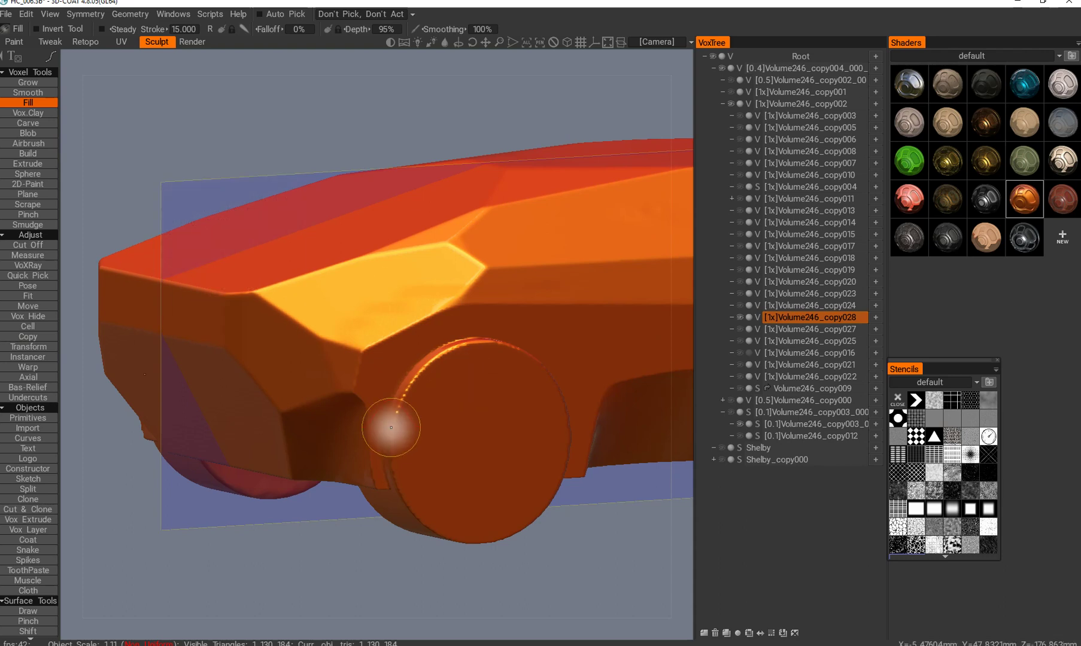
{"action": "left_click", "coordinate": [388, 488]}
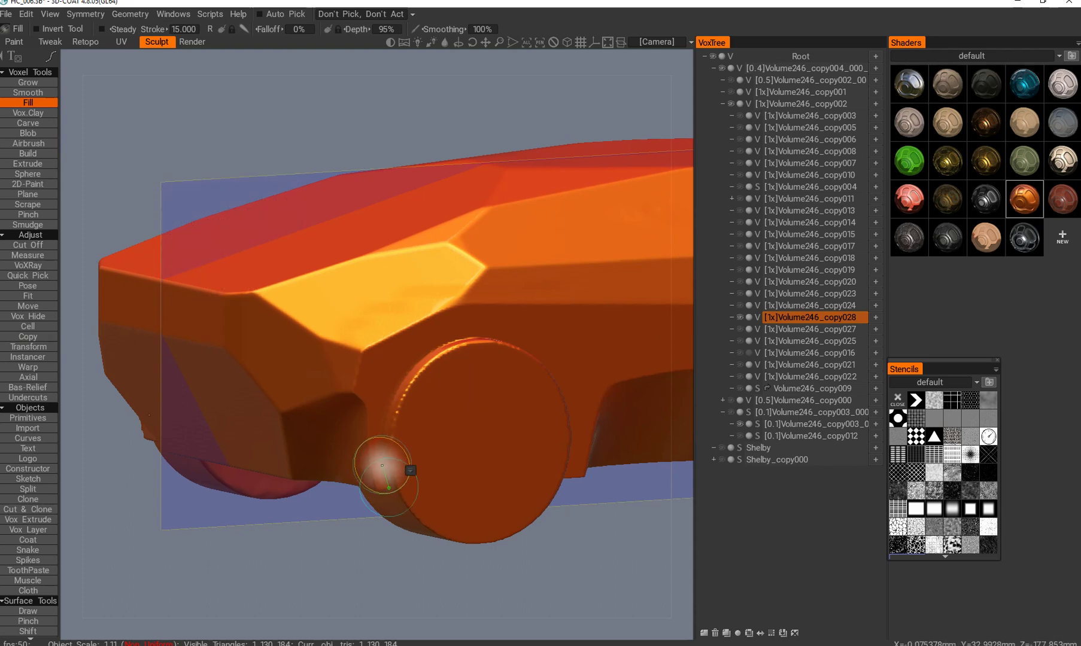
{"action": "left_click", "coordinate": [383, 465]}
{"action": "mouse_move", "coordinate": [380, 421]}
{"action": "left_mouse_down"}
{"action": "mouse_move", "coordinate": [442, 346]}
{"action": "mouse_move", "coordinate": [383, 413]}
{"action": "left_mouse_up"}
{"action": "left_click", "coordinate": [439, 348]}
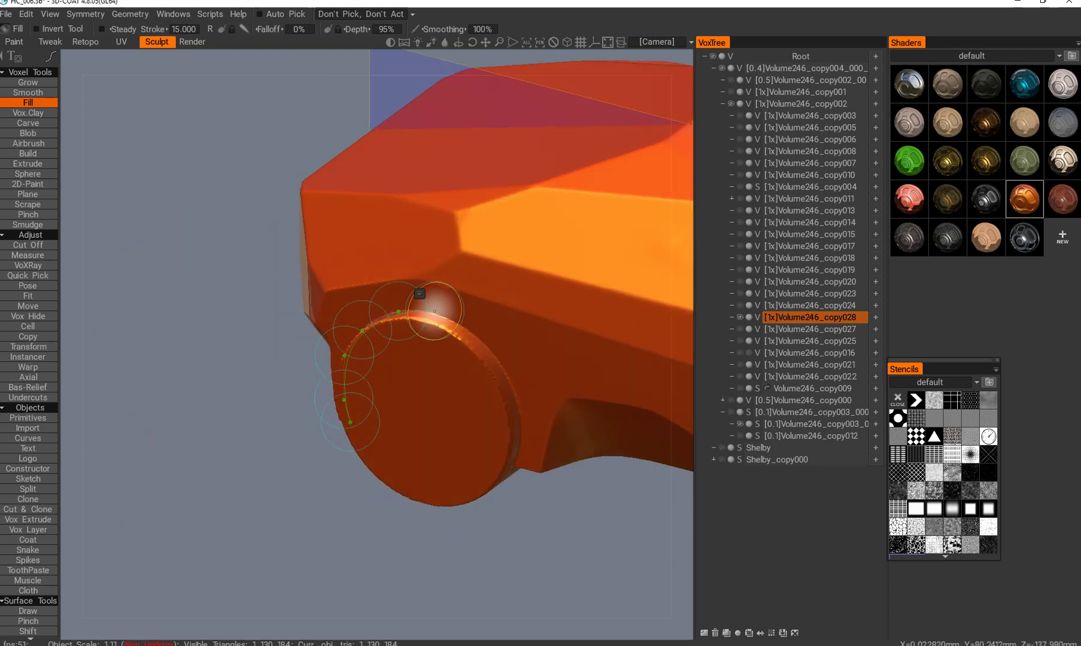
{"action": "mouse_move", "coordinate": [435, 312]}
{"action": "left_mouse_down"}
{"action": "mouse_move", "coordinate": [503, 358]}
{"action": "mouse_move", "coordinate": [521, 413]}
{"action": "mouse_move", "coordinate": [513, 467]}
{"action": "left_mouse_up"}
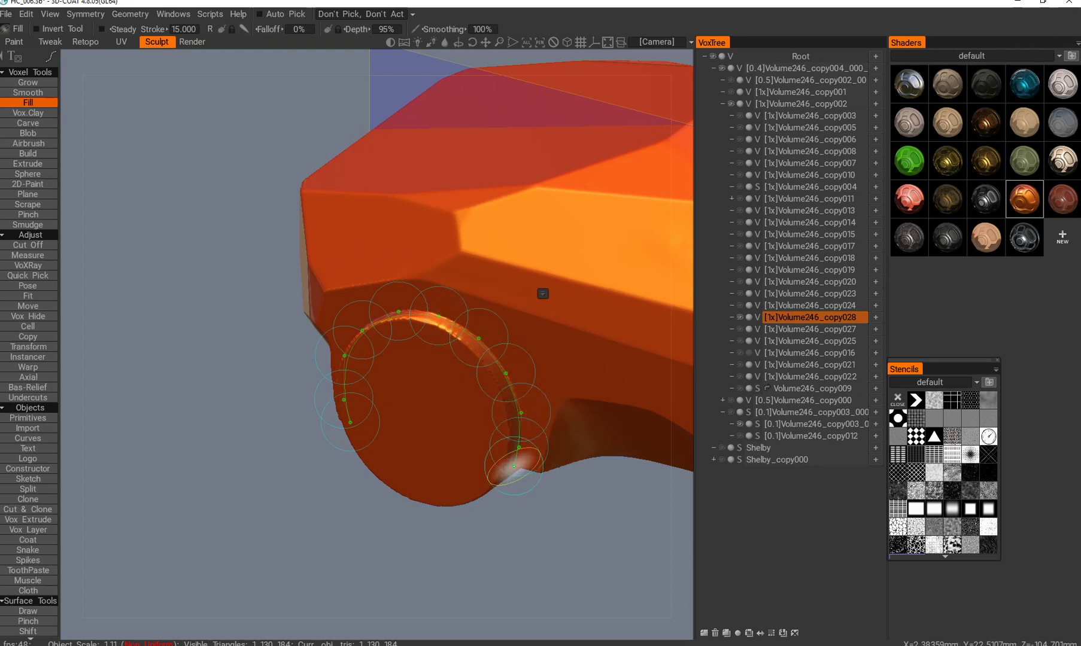
{"action": "key", "text": "Return"}
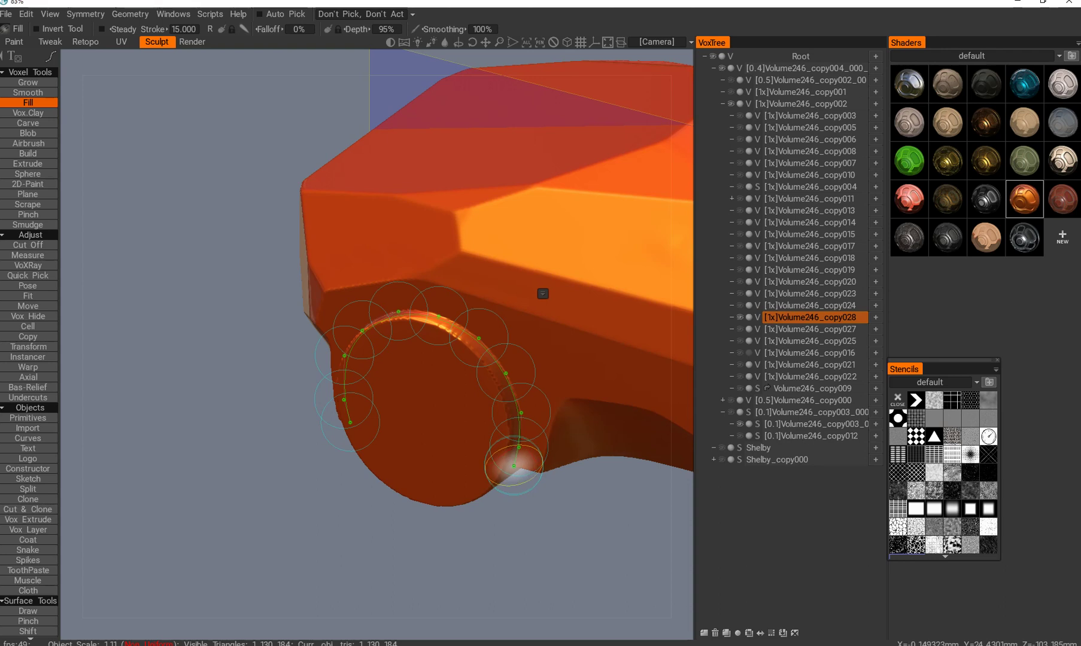
- Smooth the filled rear wheel arch by applying the Smooth tool along the same curve
{"action": "left_click_drag", "start_coordinate": [567, 381], "coordinate": [592, 380], "text": "alt"}
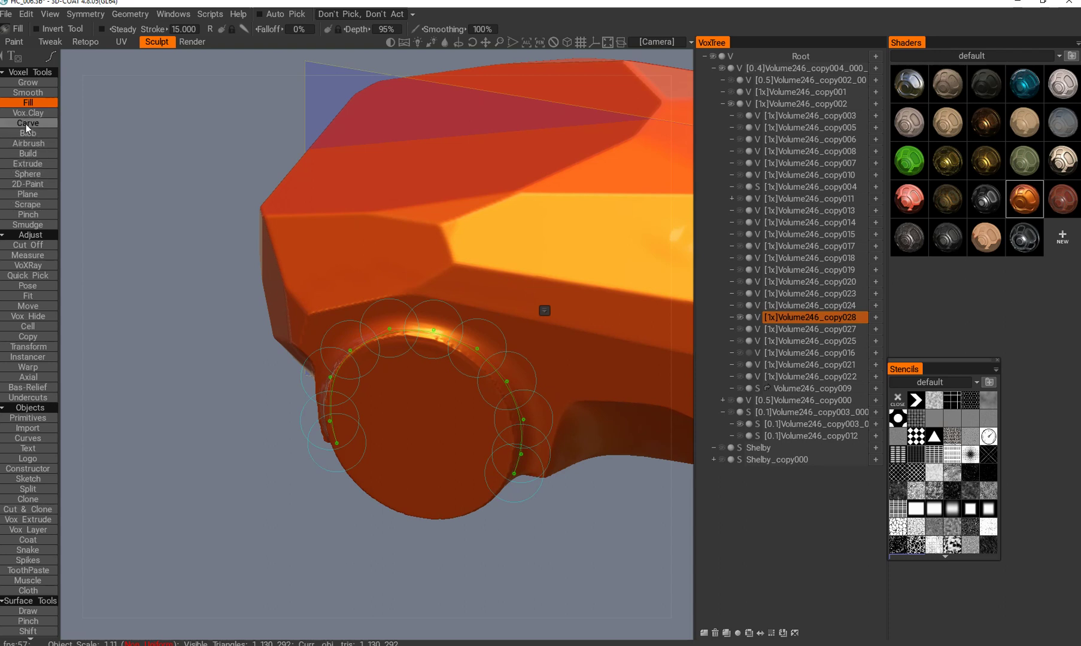
{"action": "left_click", "coordinate": [33, 91]}
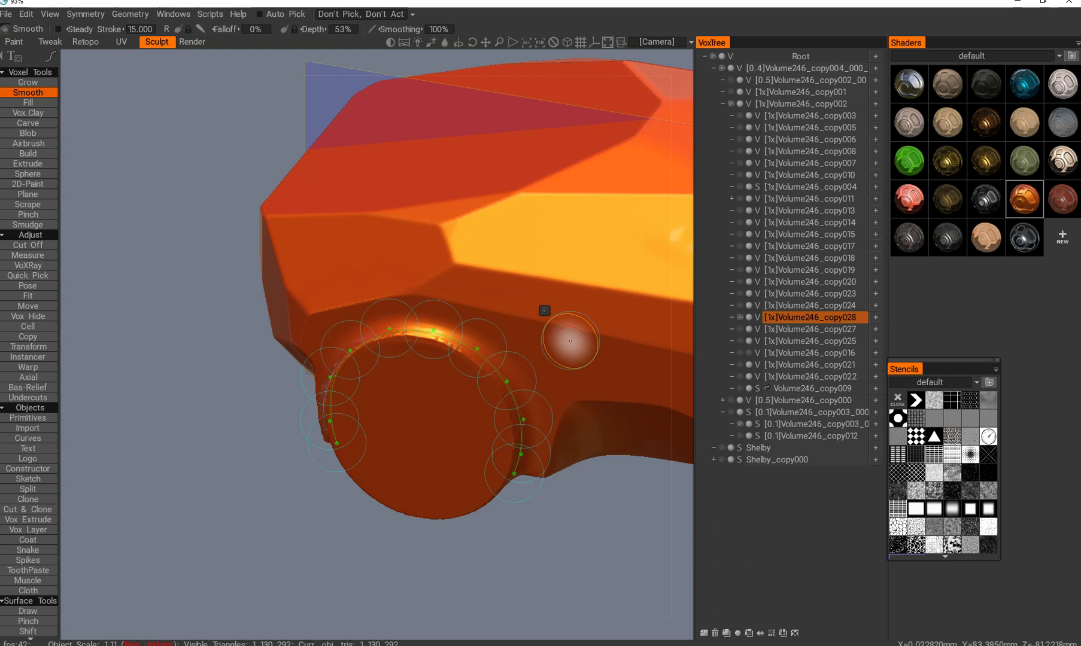
{"action": "left_click_drag", "start_coordinate": [565, 317], "coordinate": [563, 325], "text": "alt"}
{"action": "key", "text": "Return"}
- Trim the protruding outer strip at the rear wheel's side with a rectangular Cut Off from the top view
{"action": "key", "text": "t"}
{"action": "key", "text": "KP_7"}
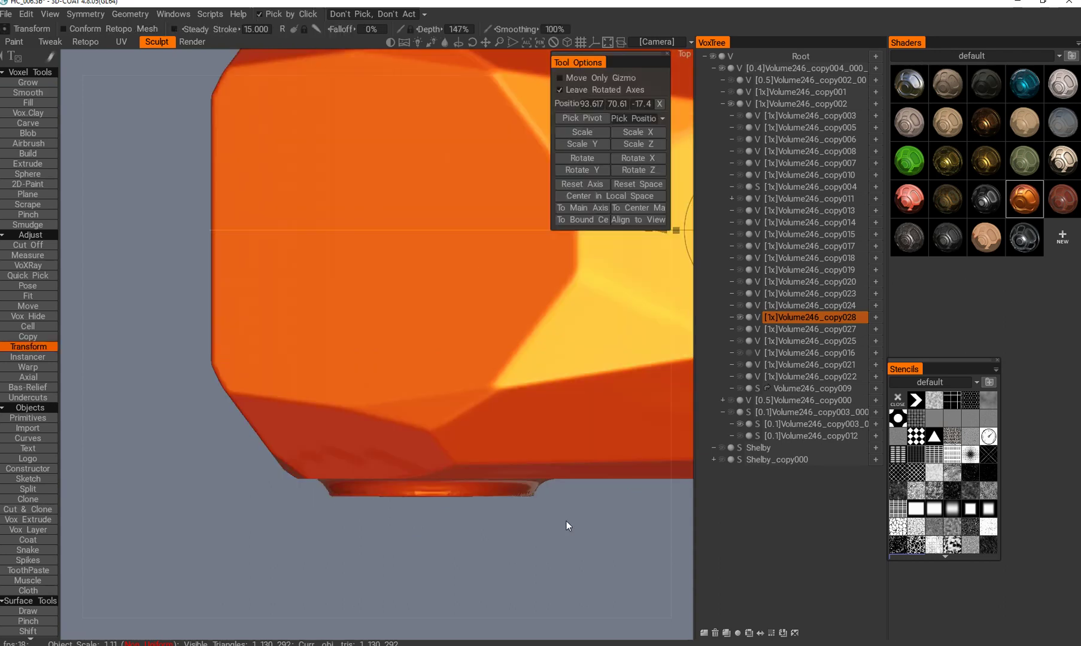
{"action": "scroll", "coordinate": [526, 506], "scroll_direction": "down", "scroll_amount": 5}
{"action": "middle_click_drag", "start_coordinate": [462, 497], "coordinate": [447, 508]}
{"action": "key", "text": "c"}
{"action": "left_click_drag", "start_coordinate": [205, 490], "coordinate": [539, 437]}
- Examine the blended rear wheel arch up close and the whole car body in the left side view
{"action": "middle_click_drag", "start_coordinate": [400, 513], "coordinate": [380, 455]}
{"action": "scroll", "coordinate": [513, 487], "scroll_direction": "up", "scroll_amount": 4}
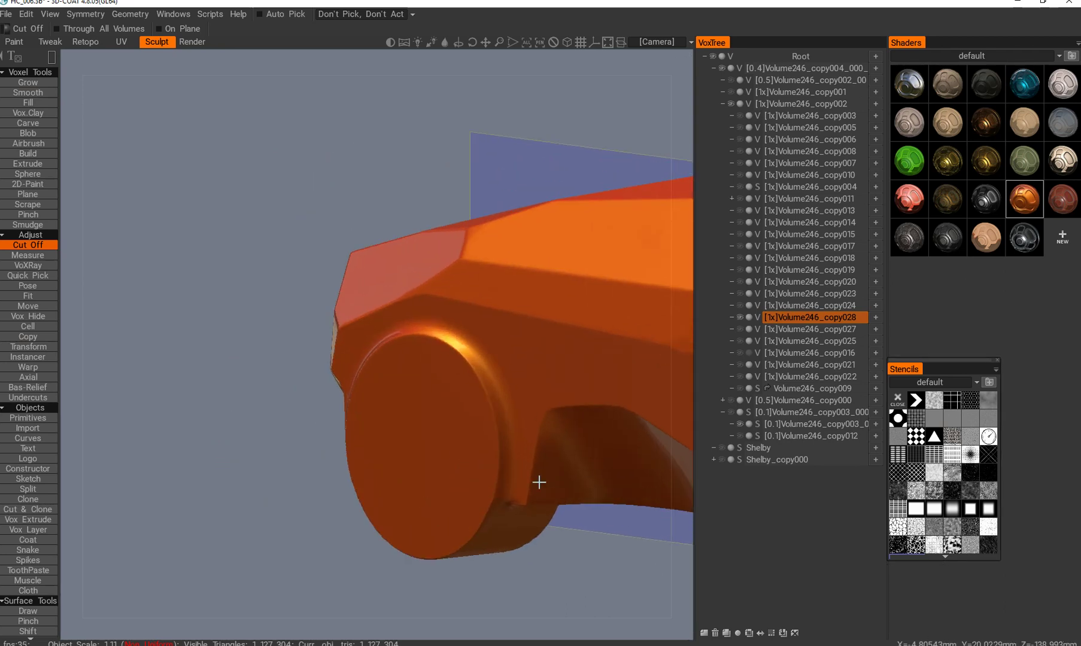
{"action": "middle_click_drag", "start_coordinate": [514, 487], "coordinate": [623, 479]}
{"action": "middle_click_drag", "start_coordinate": [438, 436], "coordinate": [478, 497]}
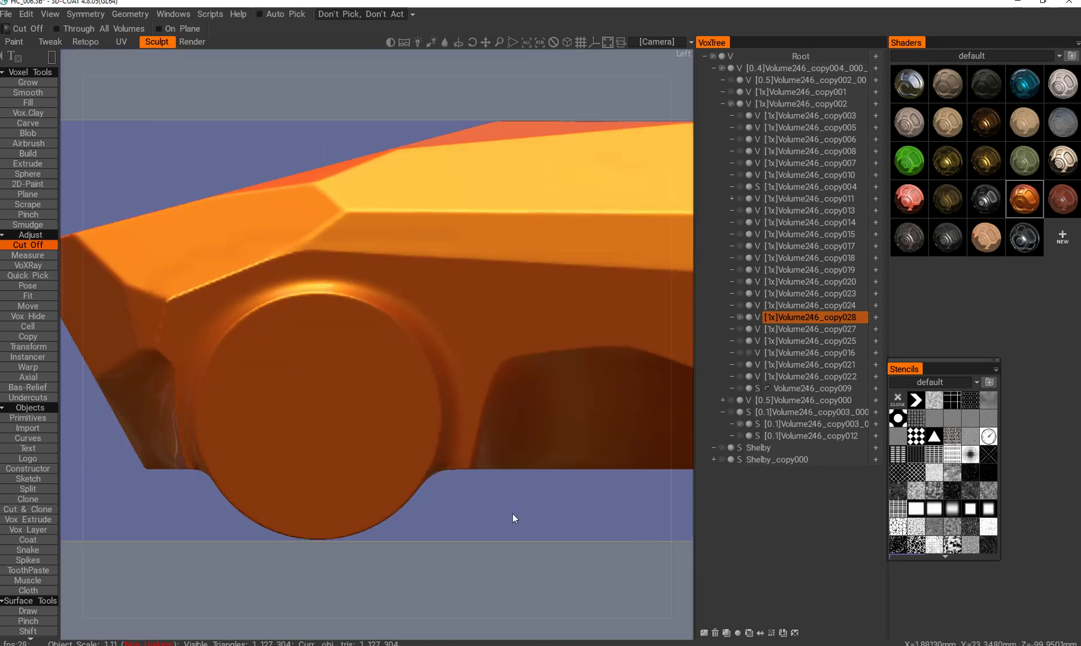
{"action": "key", "text": "KP_4"}
{"action": "middle_click_drag", "start_coordinate": [365, 529], "coordinate": [545, 483]}
{"action": "key", "text": "KP_4"}
{"action": "right_click_drag", "start_coordinate": [555, 520], "coordinate": [494, 497]}
{"action": "middle_click_drag", "start_coordinate": [392, 468], "coordinate": [248, 465]}
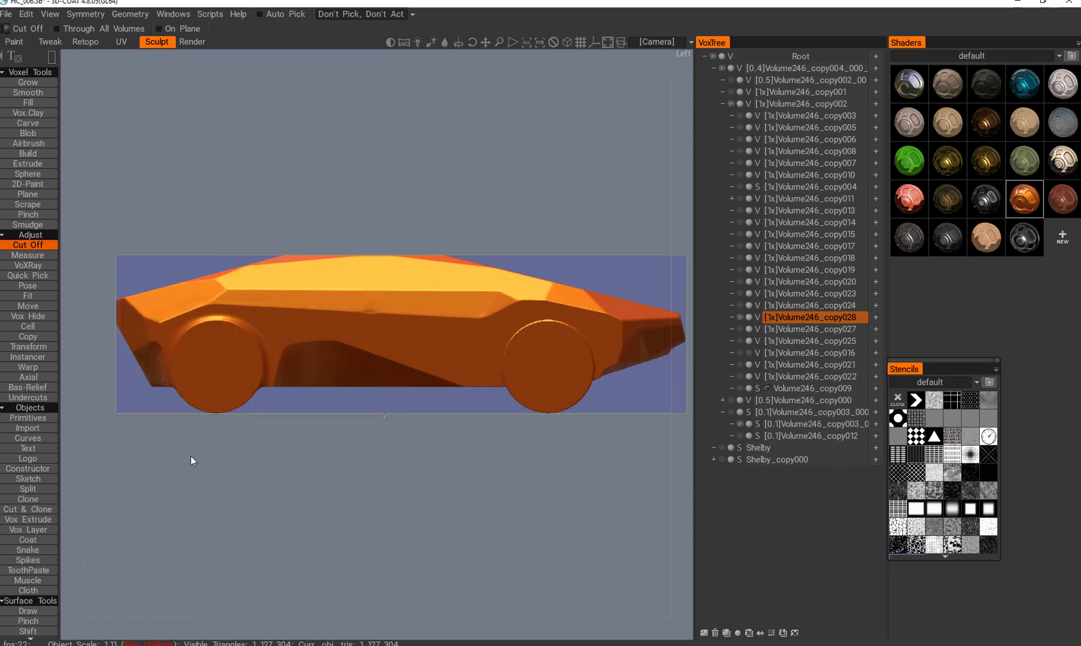
- Trim off the wheel portions that extend below the car body with a rectangular Cut Off in the left side view
{"action": "left_click_drag", "start_coordinate": [127, 465], "coordinate": [683, 389]}
{"action": "middle_click_drag", "start_coordinate": [340, 417], "coordinate": [418, 431]}
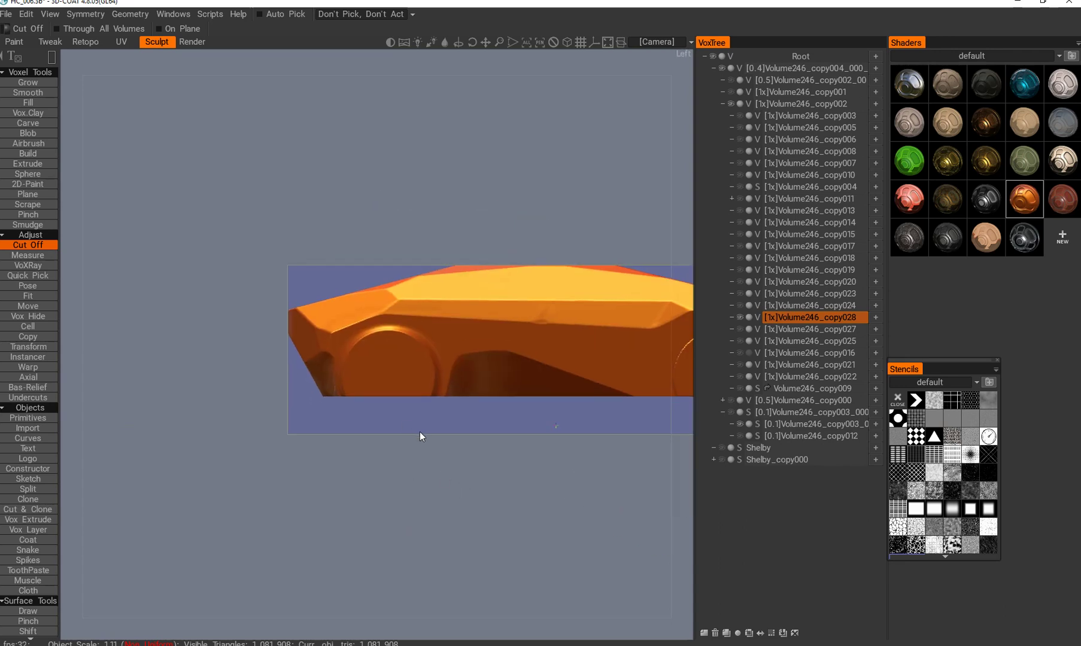
{"action": "scroll", "coordinate": [419, 431], "scroll_direction": "up", "scroll_amount": 1}
- Show the wheel volume Volume246_copy027 and scale it across the car's width with Transform so the wheels protrude from the body sides
{"action": "left_click", "coordinate": [741, 330]}
{"action": "left_click", "coordinate": [802, 328]}
{"action": "middle_click_drag", "start_coordinate": [598, 407], "coordinate": [461, 479]}
{"action": "key", "text": "t"}
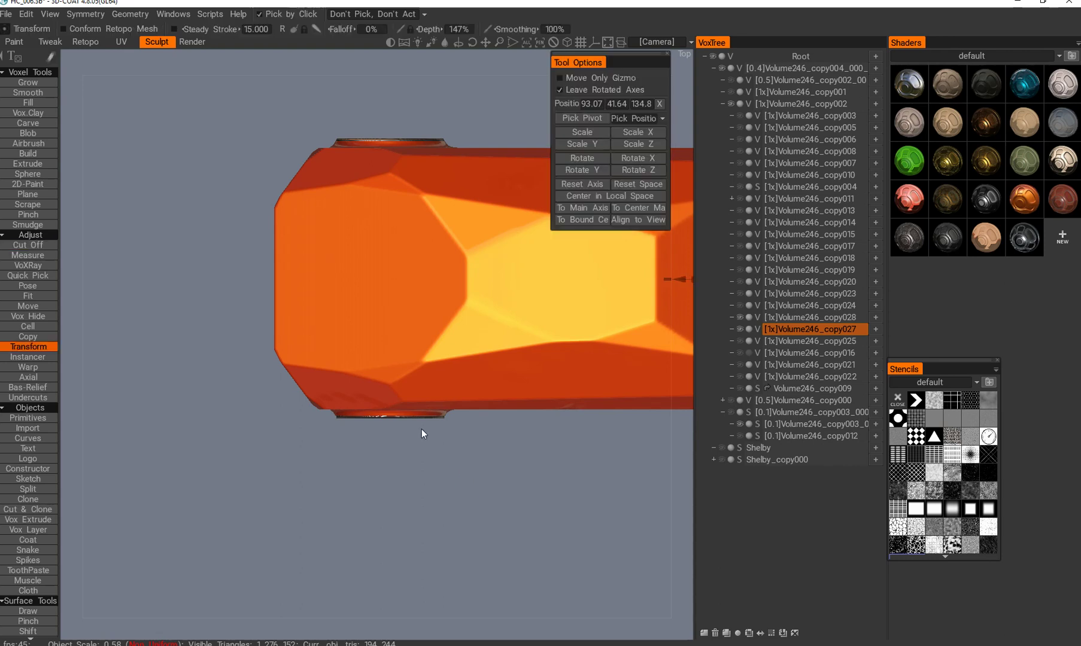
{"action": "scroll", "coordinate": [450, 424], "scroll_direction": "down", "scroll_amount": 3}
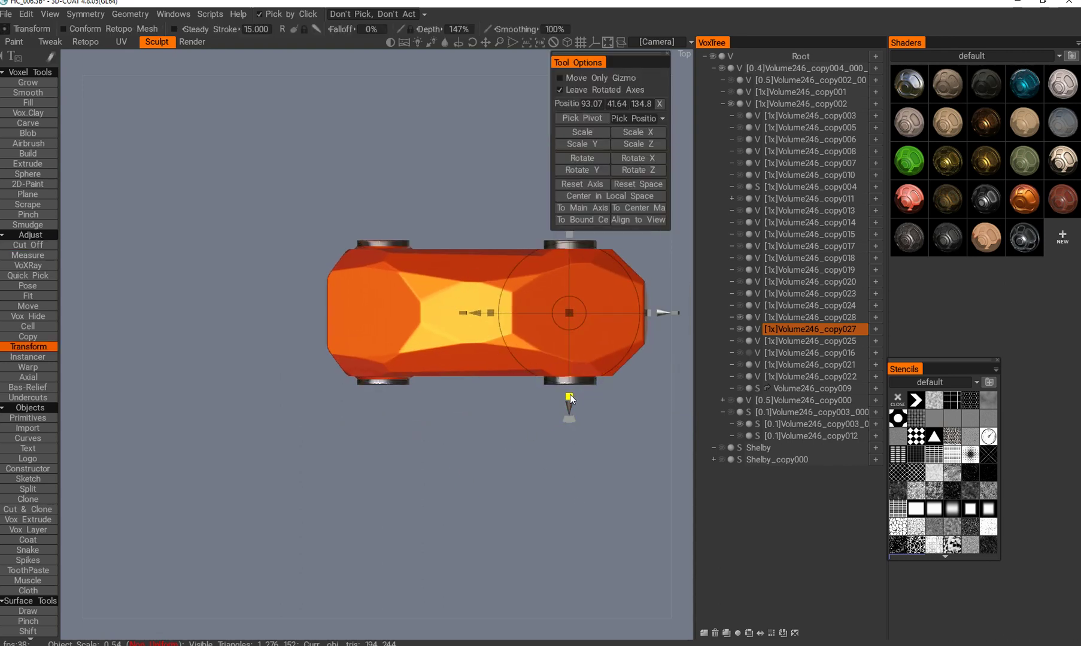
{"action": "middle_click_drag", "start_coordinate": [512, 425], "coordinate": [423, 378]}
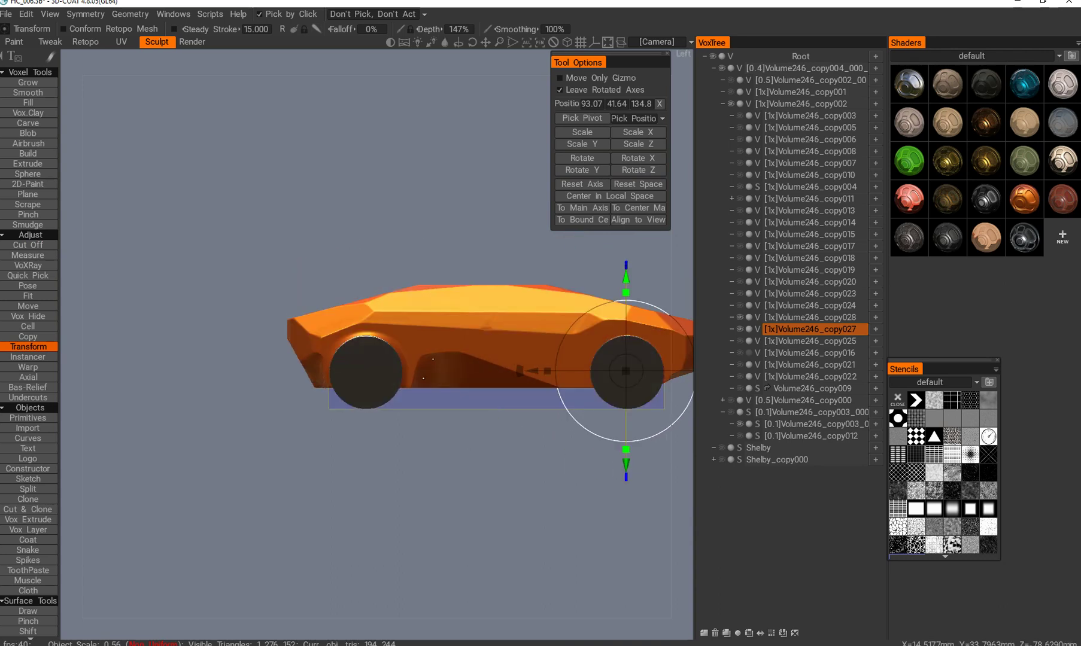
- Select only the rear wheel with the Pose tool in the left view and scale it down slightly inside its arch
{"action": "left_click", "coordinate": [28, 286]}
{"action": "left_click_drag", "start_coordinate": [270, 225], "coordinate": [441, 476]}
{"action": "right_click_drag", "start_coordinate": [337, 455], "coordinate": [444, 516]}
{"action": "middle_click_drag", "start_coordinate": [444, 516], "coordinate": [489, 506]}
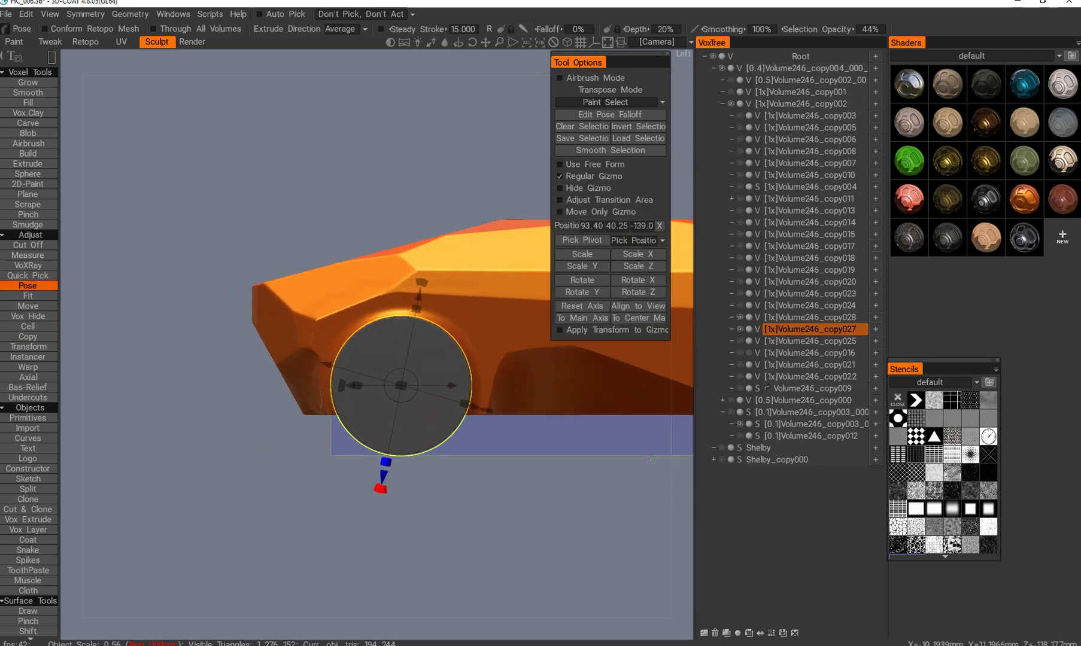
{"action": "left_click_drag", "start_coordinate": [403, 386], "coordinate": [398, 381]}
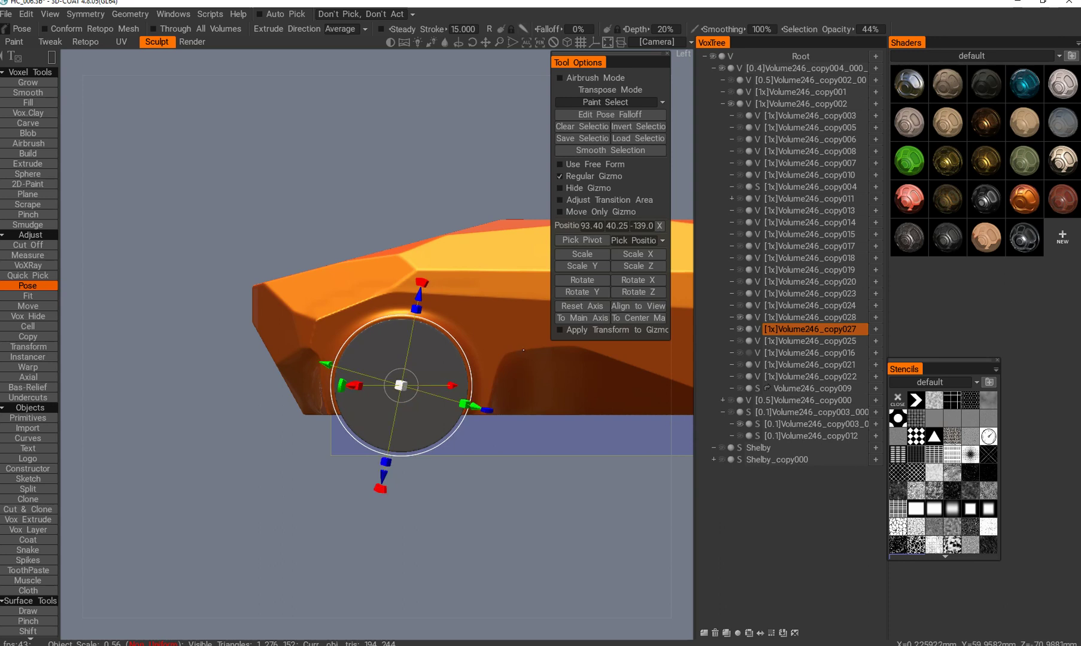
{"action": "left_click", "coordinate": [29, 346]}
{"action": "left_click_drag", "start_coordinate": [539, 461], "coordinate": [530, 499]}
{"action": "left_click_drag", "start_coordinate": [366, 492], "coordinate": [360, 483]}
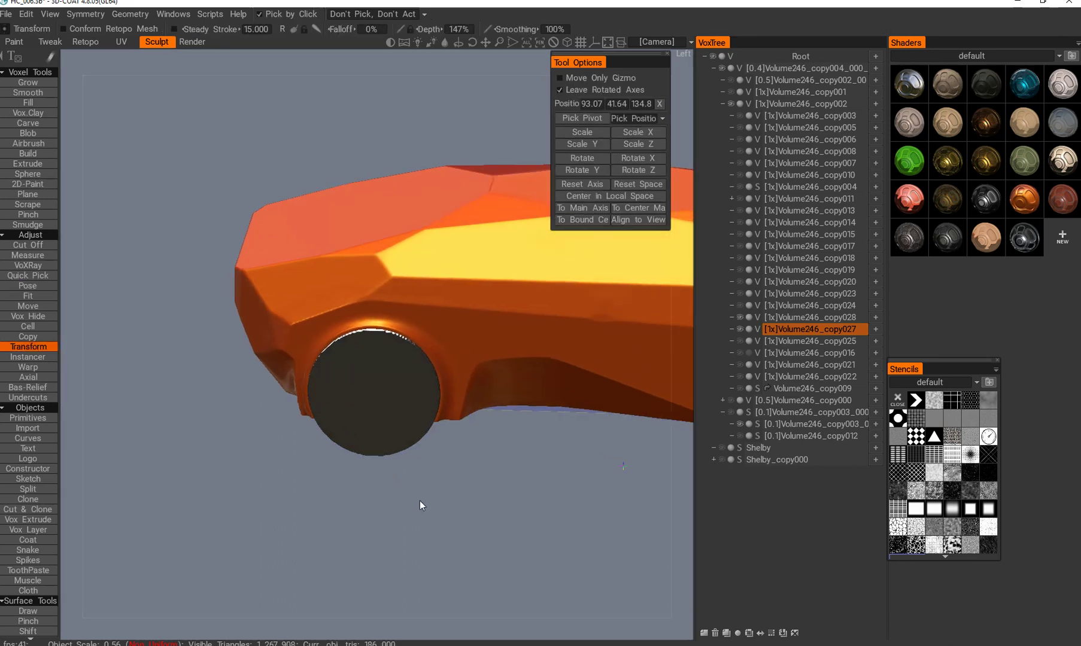
- Remove the front wheel from the wheel volume with a rectangular Cut Off in the left view
{"action": "right_click_drag", "start_coordinate": [360, 484], "coordinate": [407, 432]}
{"action": "left_click_drag", "start_coordinate": [407, 432], "coordinate": [449, 426]}
{"action": "left_click", "coordinate": [28, 244]}
{"action": "left_click_drag", "start_coordinate": [492, 221], "coordinate": [638, 441]}
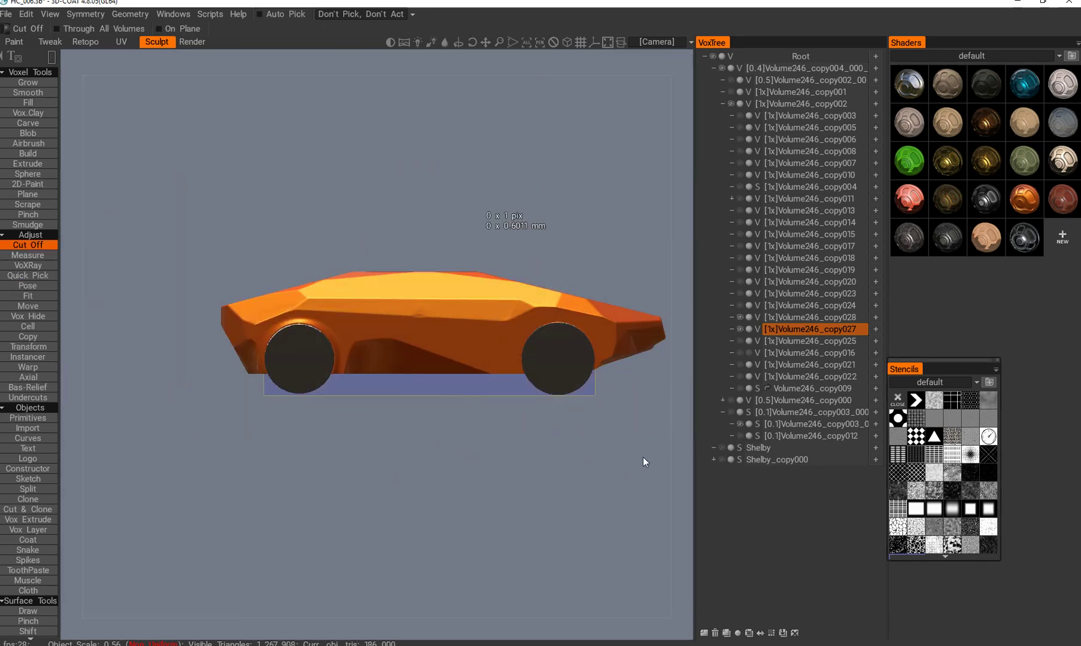
{"action": "mouse_move", "coordinate": [458, 423]}
{"action": "left_mouse_down", "text": "alt"}
{"action": "mouse_move", "coordinate": [415, 454]}
{"action": "mouse_move", "coordinate": [444, 422]}
{"action": "left_mouse_up", "text": "alt"}
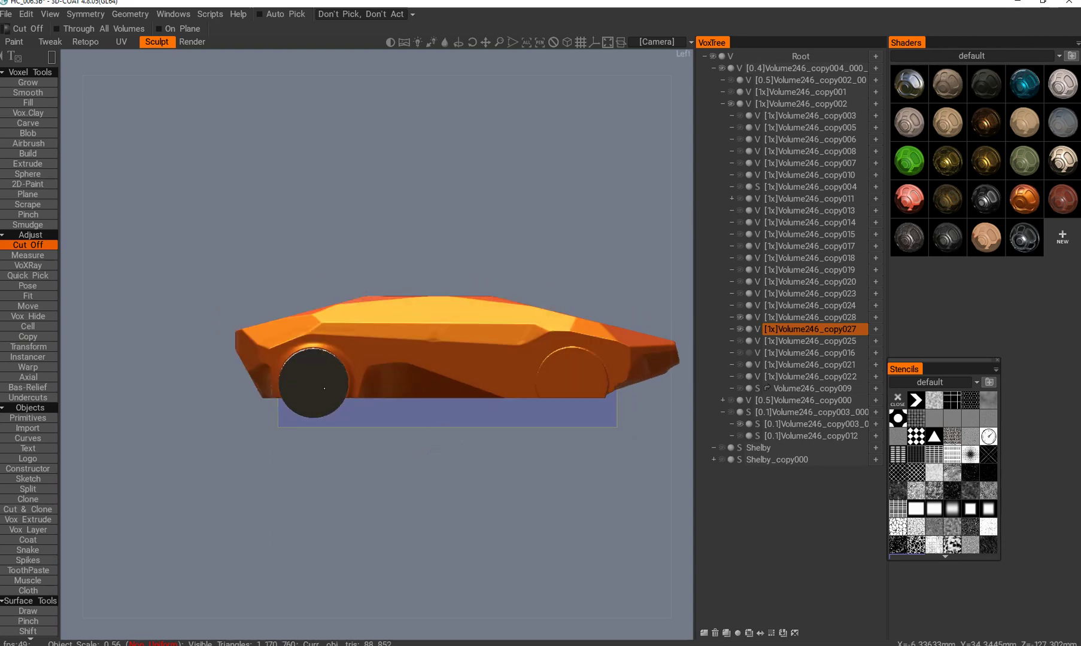
- Place a duplicate of the rear wheel volume in the front wheel arch and hide that duplicate
{"action": "key", "text": "ctrl+d"}
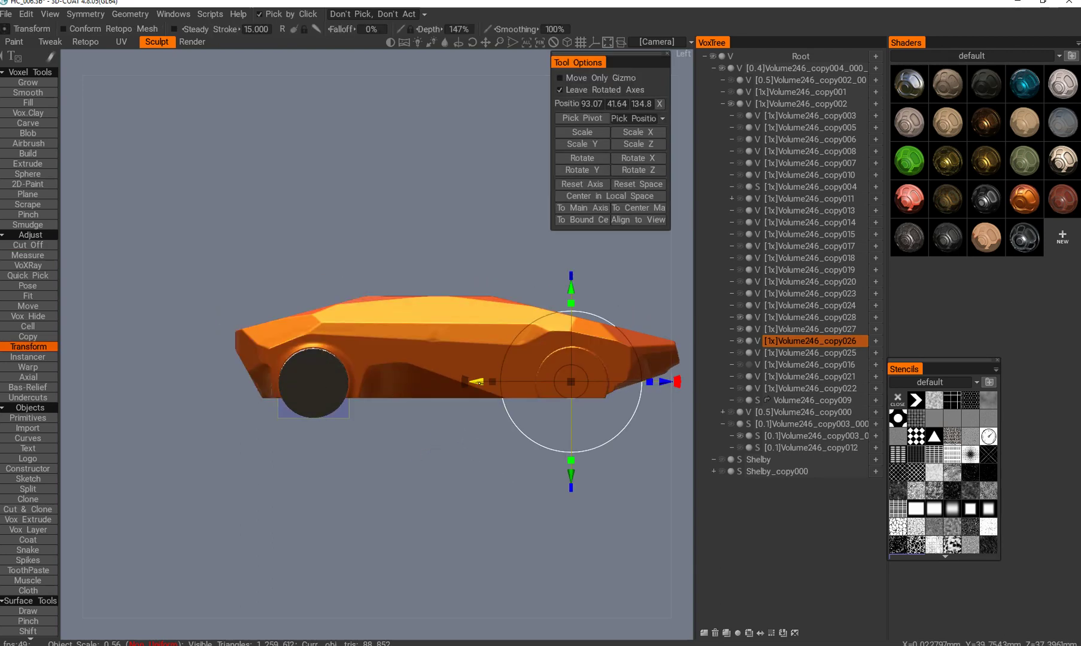
{"action": "left_click_drag", "start_coordinate": [788, 417], "coordinate": [736, 411]}
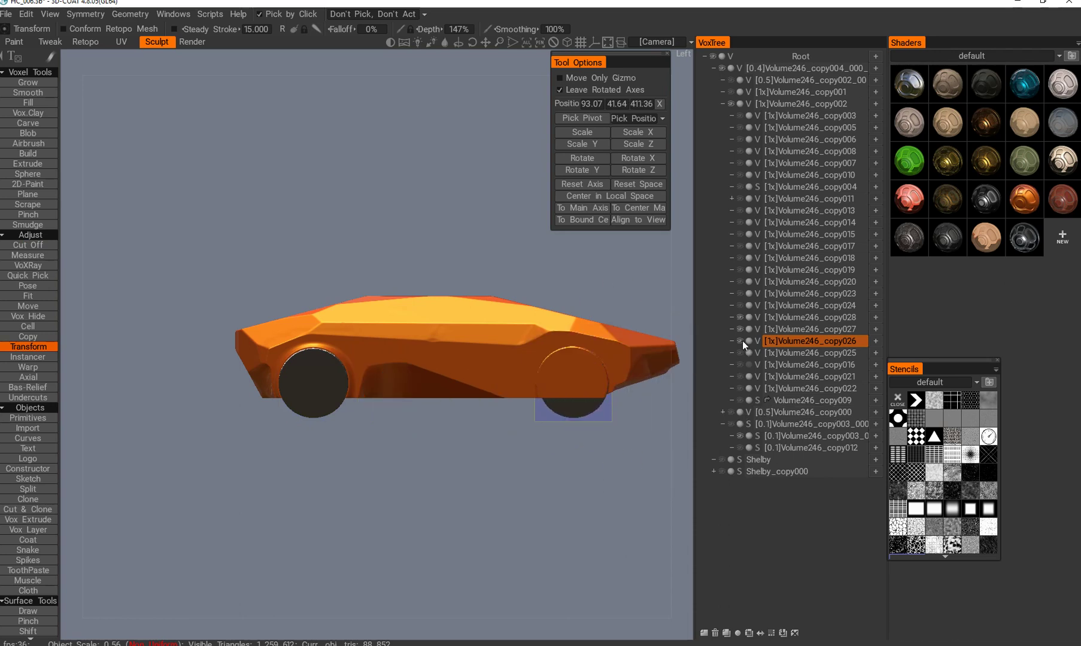
{"action": "left_click", "coordinate": [743, 341]}
- Select the rear wheel volume Volume246_copy027 and align its transform gizmo to the main axis and bounding centre
{"action": "middle_click_drag", "start_coordinate": [446, 419], "coordinate": [566, 421]}
{"action": "key", "text": "KP_5"}
{"action": "left_click_drag", "start_coordinate": [487, 426], "coordinate": [513, 444]}
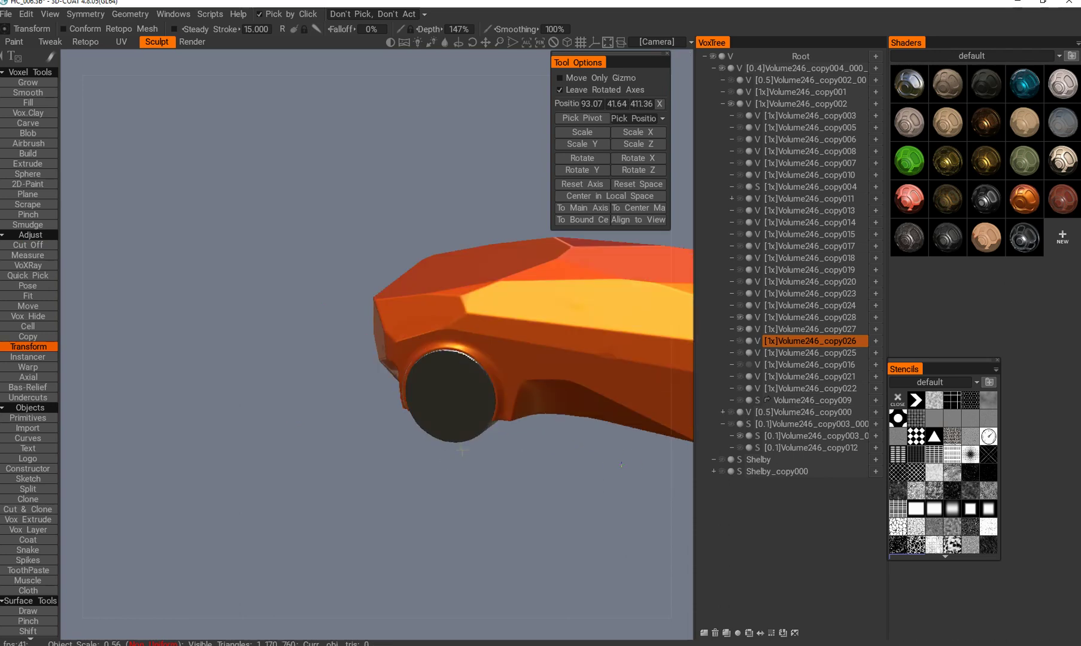
{"action": "right_click_drag", "start_coordinate": [513, 445], "coordinate": [469, 427]}
{"action": "key", "text": "h"}
{"action": "left_click_drag", "start_coordinate": [546, 494], "coordinate": [566, 479], "text": "shift"}
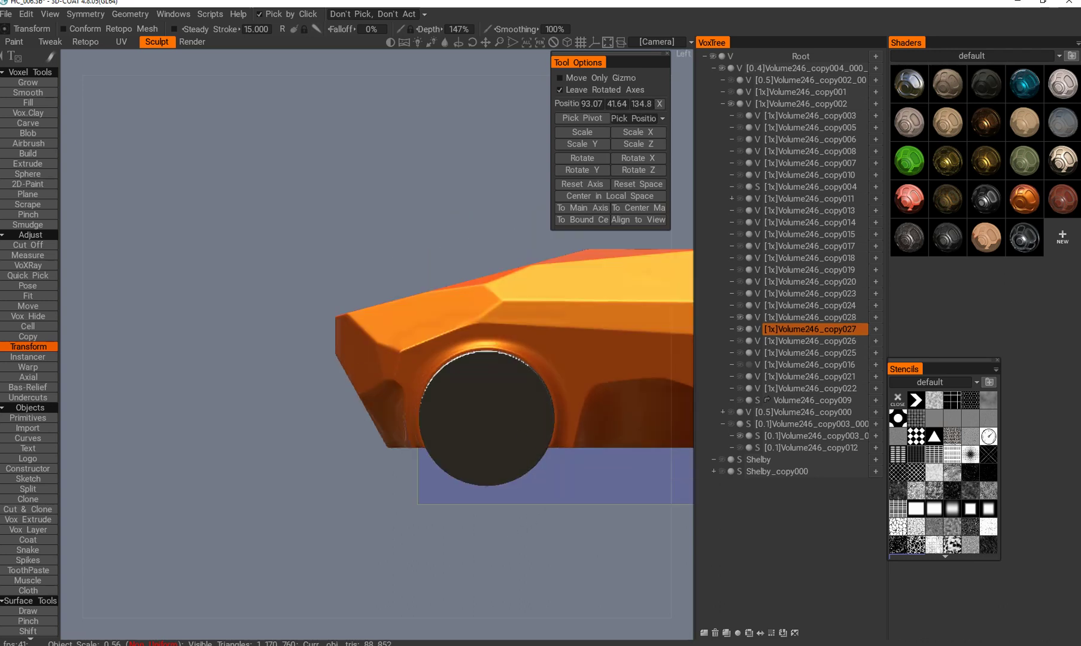
{"action": "middle_click_drag", "start_coordinate": [572, 517], "coordinate": [486, 514]}
{"action": "right_click_drag", "start_coordinate": [486, 514], "coordinate": [497, 448]}
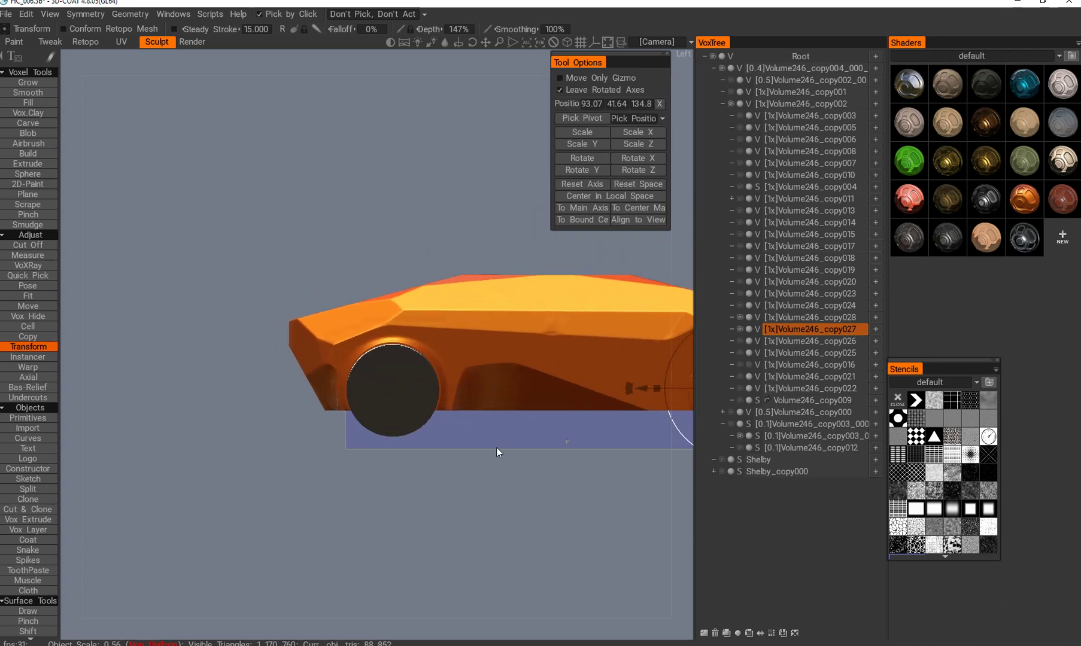
{"action": "left_click", "coordinate": [592, 209]}
{"action": "left_click", "coordinate": [594, 219]}
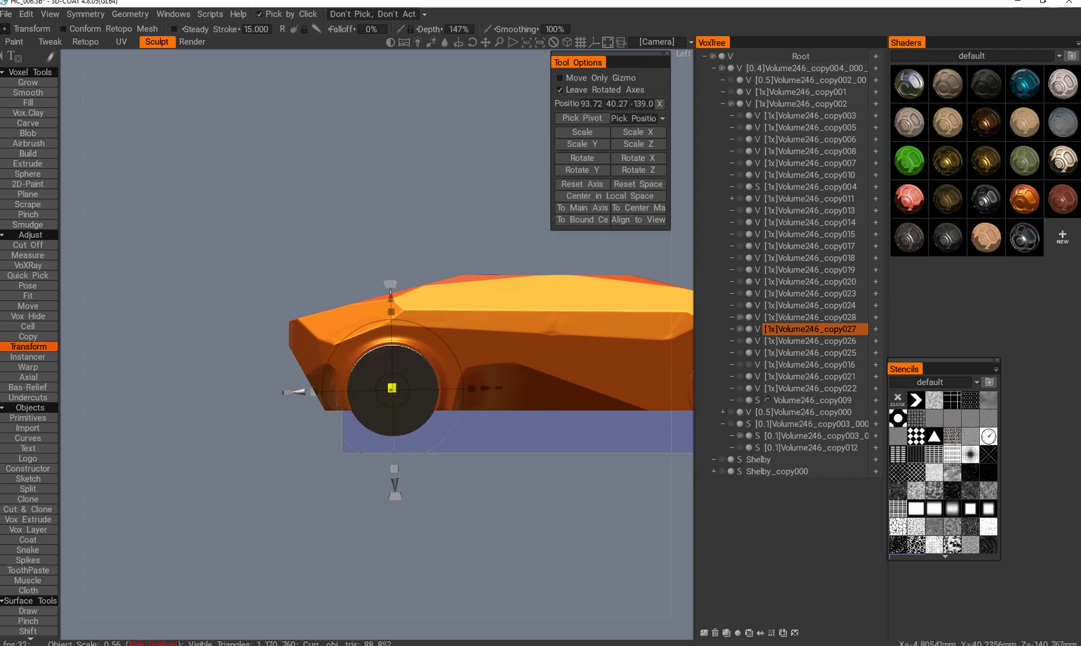
- Scale the rear wheel down slightly and uniformly about its centre
{"action": "scroll", "coordinate": [520, 532], "scroll_direction": "up", "scroll_amount": 3}
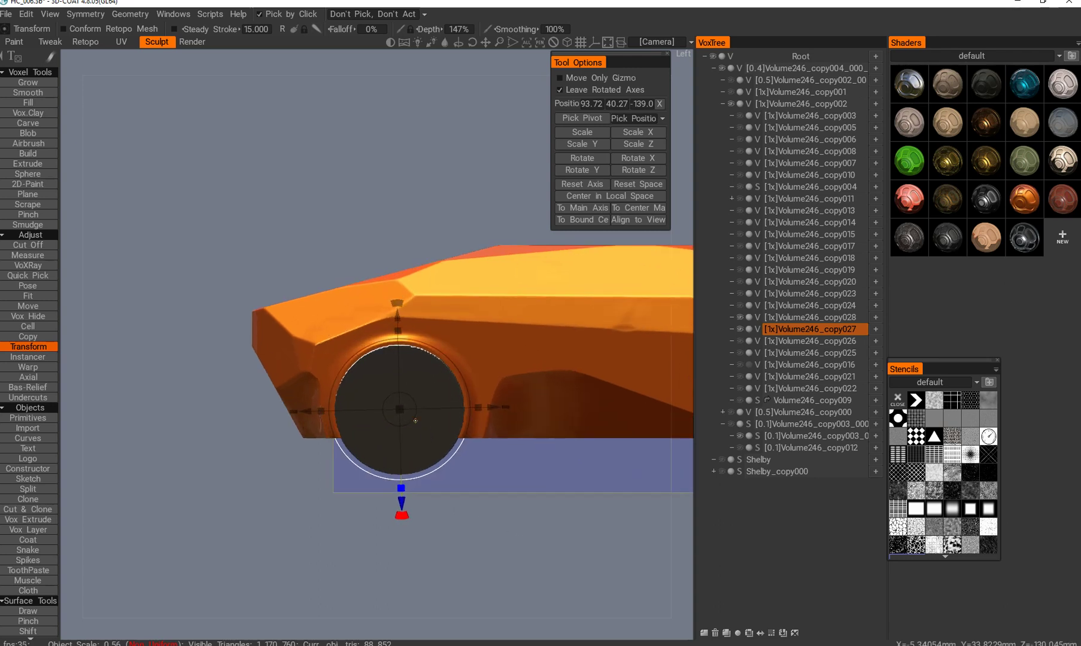
{"action": "left_click_drag", "start_coordinate": [413, 401], "coordinate": [400, 410]}
{"action": "key", "text": "ctrl+z"}
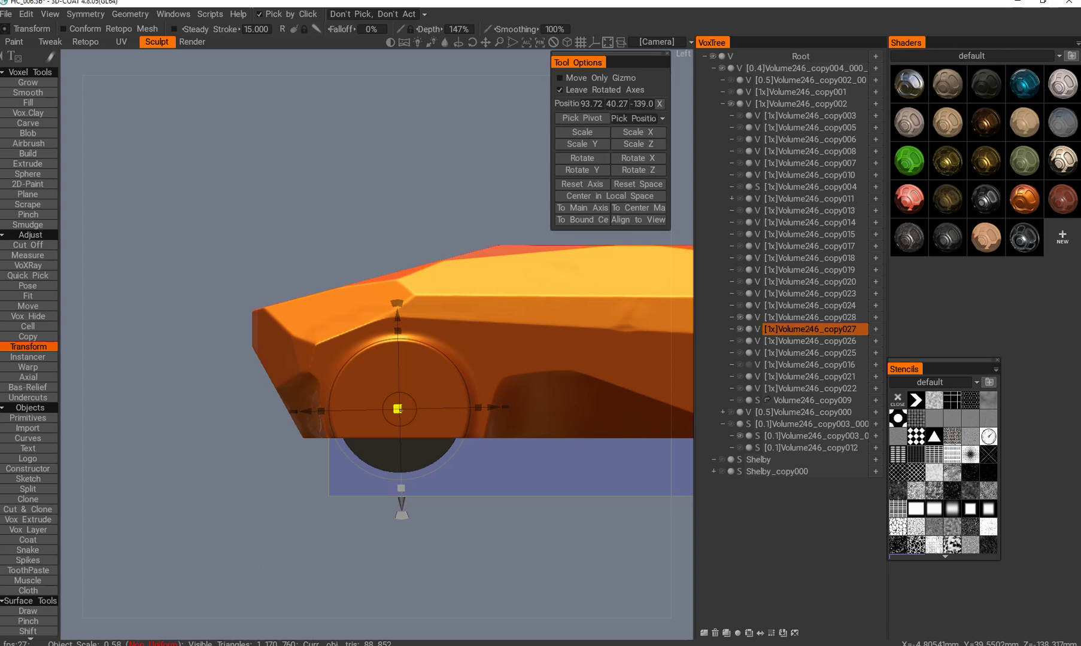
- Move the rear wheel outward along its axle to about X 89.2 so its face sits outside the arch
{"action": "left_click_drag", "start_coordinate": [475, 516], "coordinate": [457, 570]}
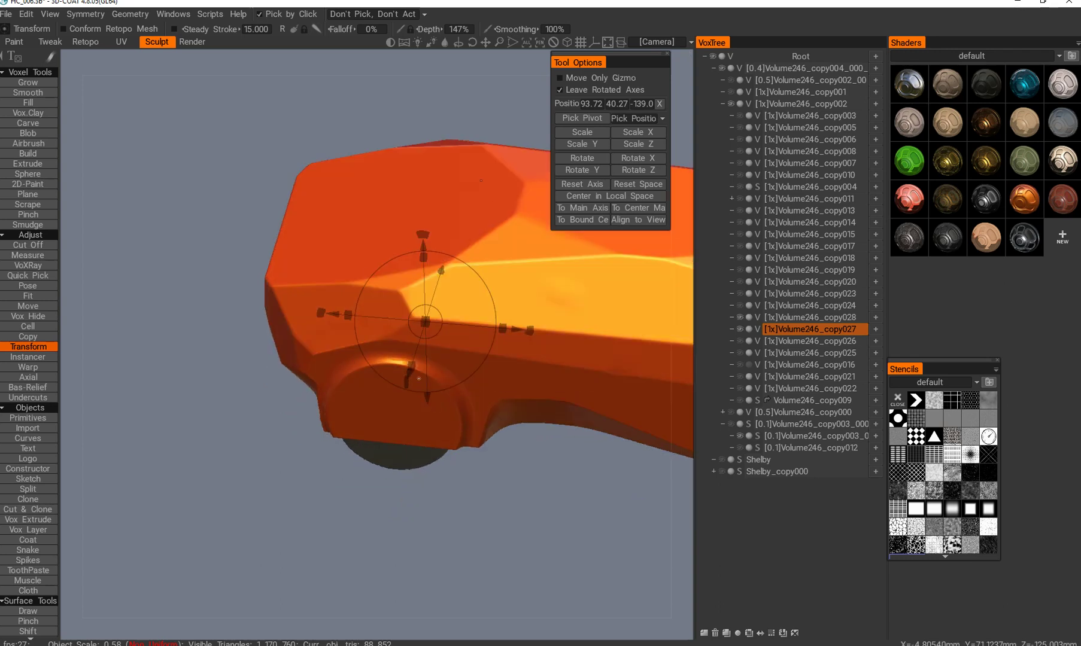
{"action": "left_click_drag", "start_coordinate": [409, 372], "coordinate": [407, 376]}
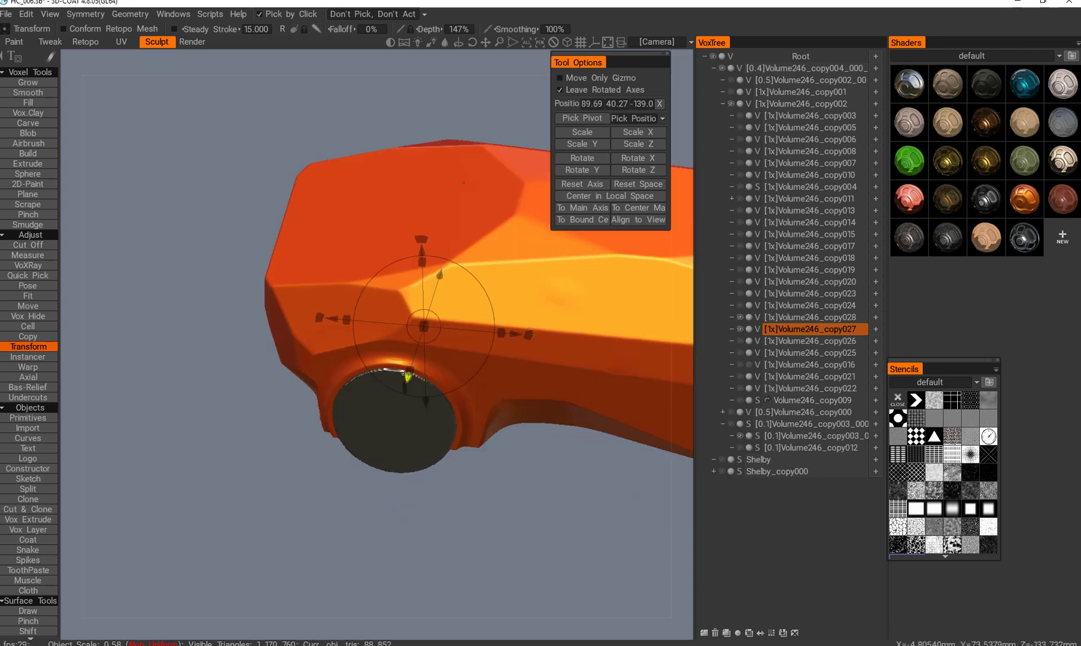
{"action": "left_click_drag", "start_coordinate": [506, 455], "coordinate": [530, 474]}
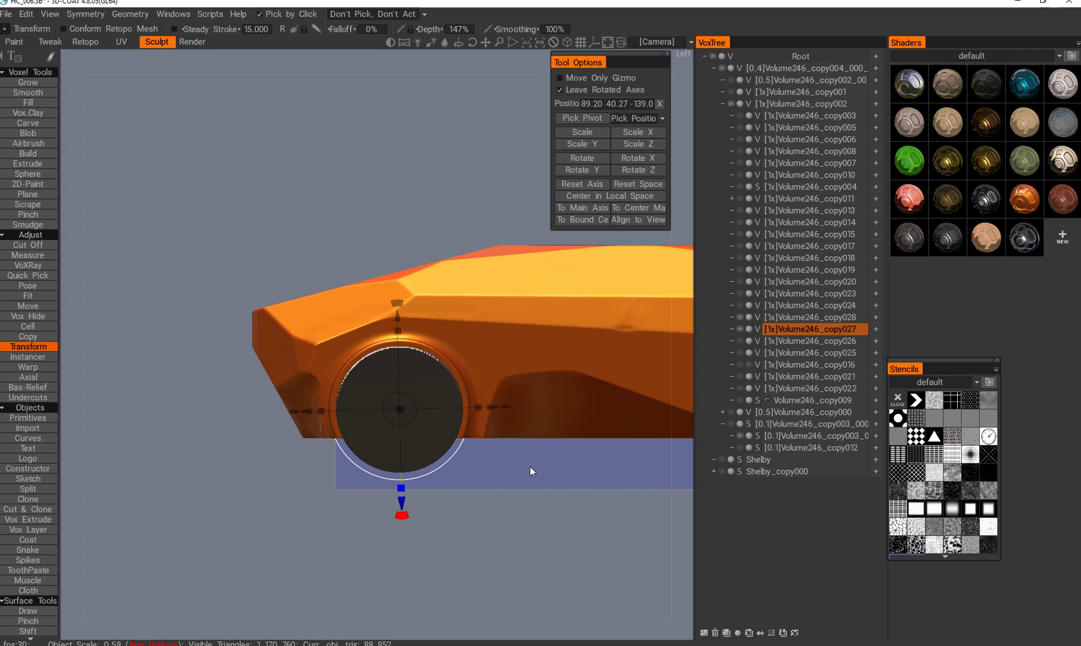
{"action": "left_click_drag", "start_coordinate": [480, 479], "coordinate": [446, 526]}
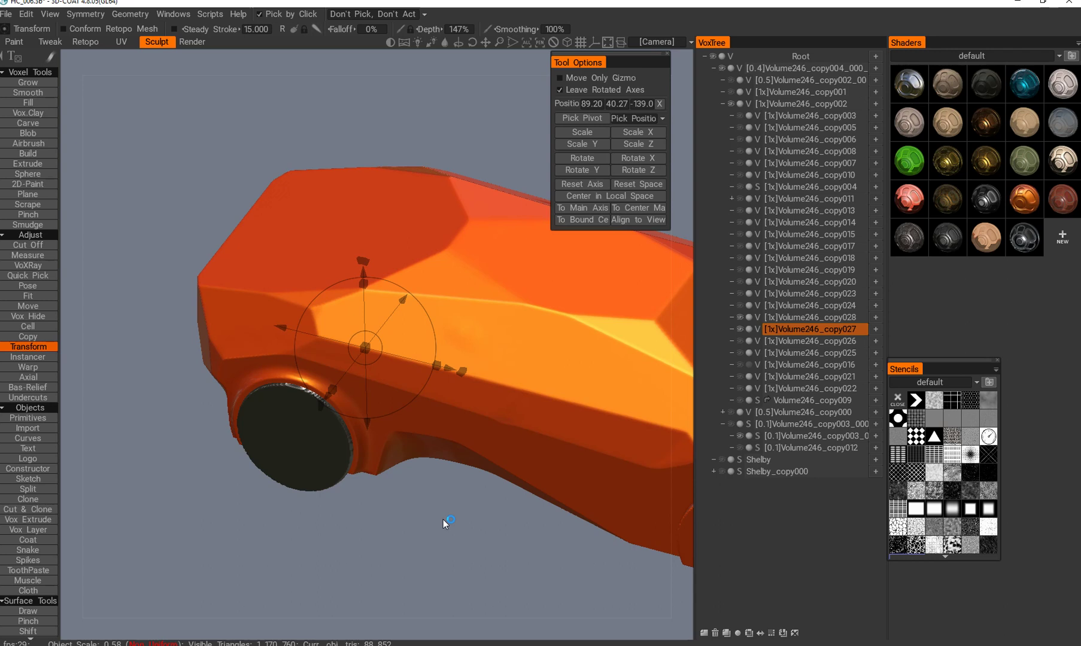
{"action": "left_click_drag", "start_coordinate": [443, 519], "coordinate": [385, 541]}
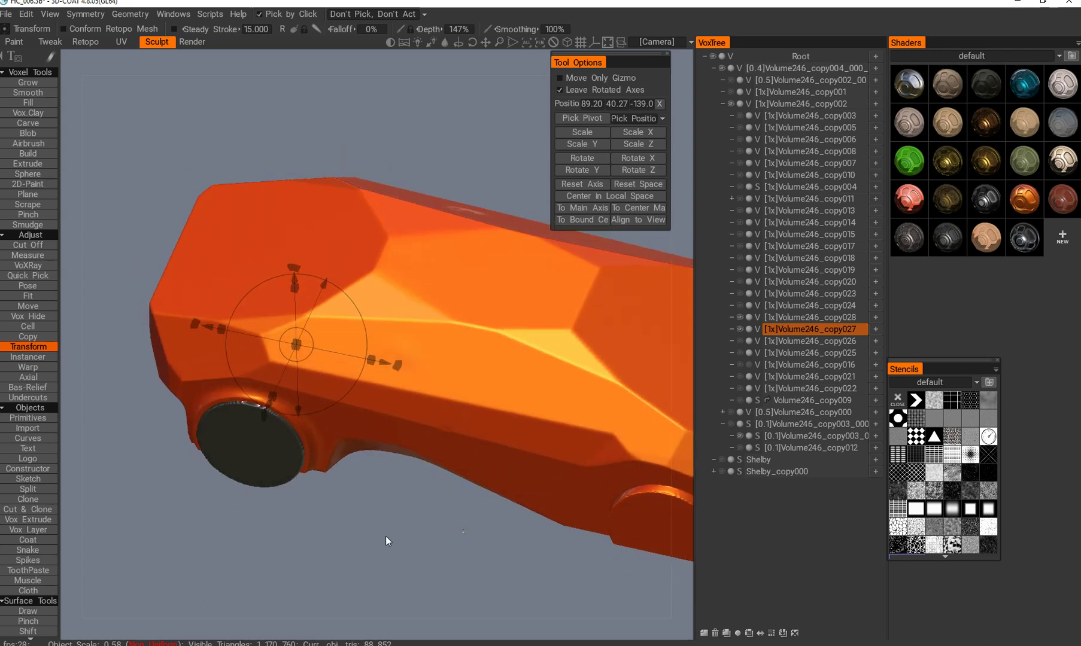
- Show the detailed body volume Volume246_copy014 and move it sideways away from the car to about X -256
{"action": "left_click_drag", "start_coordinate": [765, 125], "coordinate": [759, 229]}
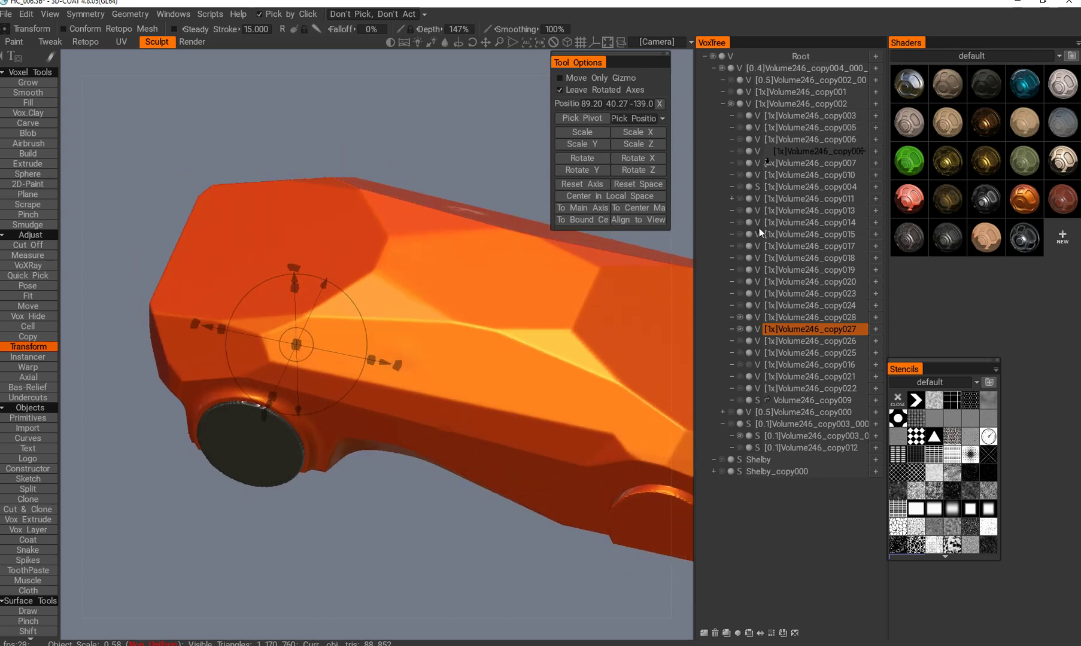
{"action": "left_click", "coordinate": [741, 221]}
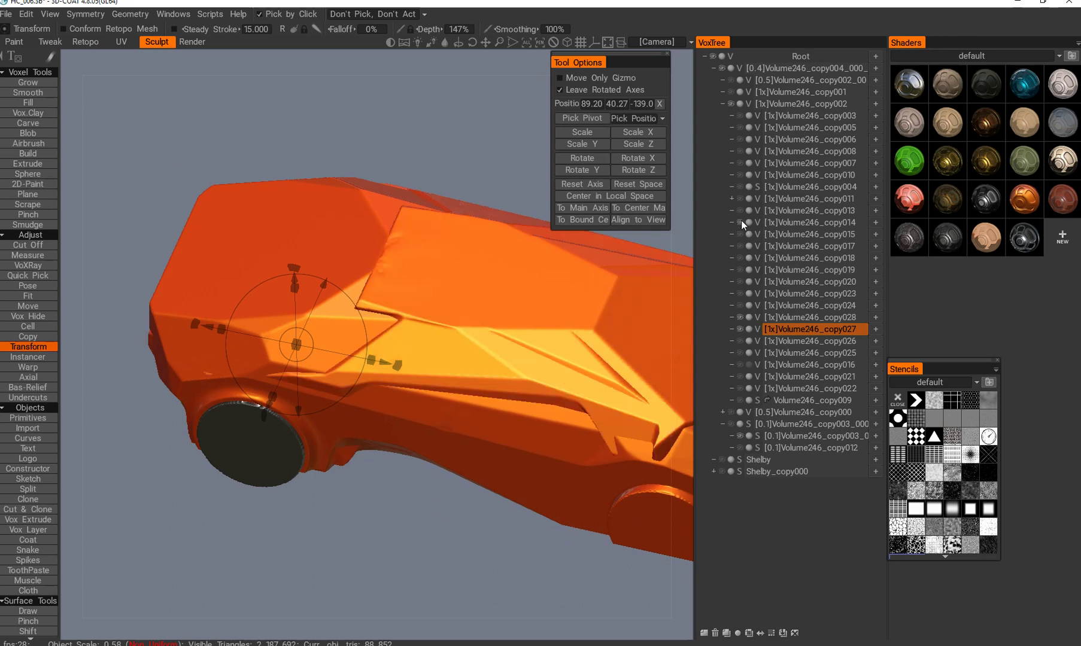
{"action": "left_click", "coordinate": [782, 223]}
{"action": "scroll", "coordinate": [452, 476], "scroll_direction": "down", "scroll_amount": 3}
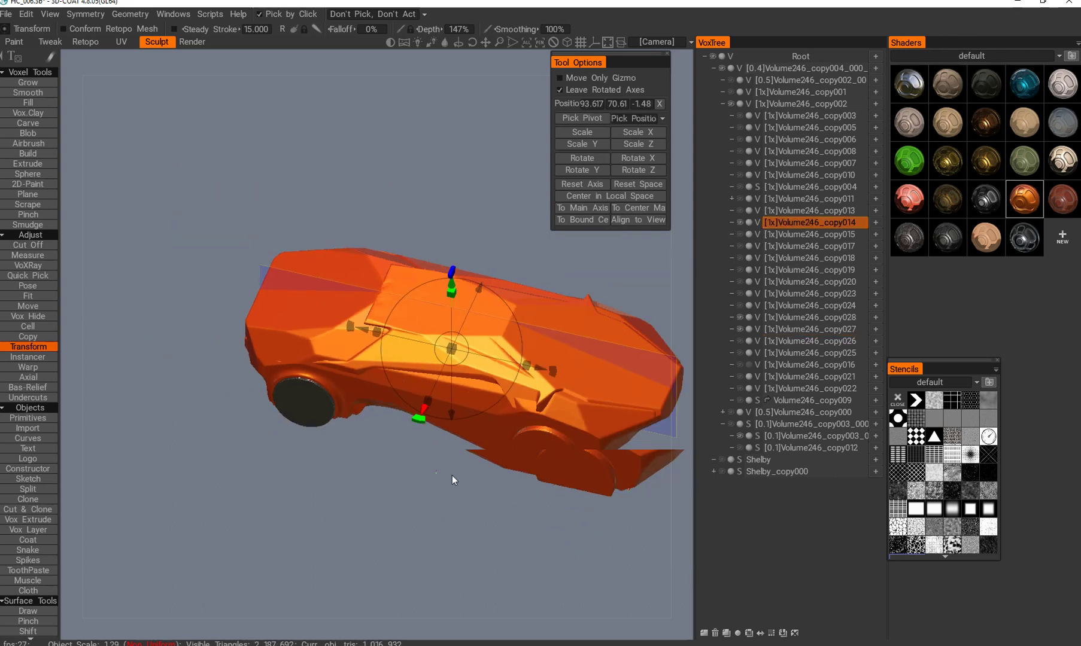
{"action": "left_click_drag", "start_coordinate": [452, 475], "coordinate": [397, 448]}
{"action": "left_click", "coordinate": [400, 439]}
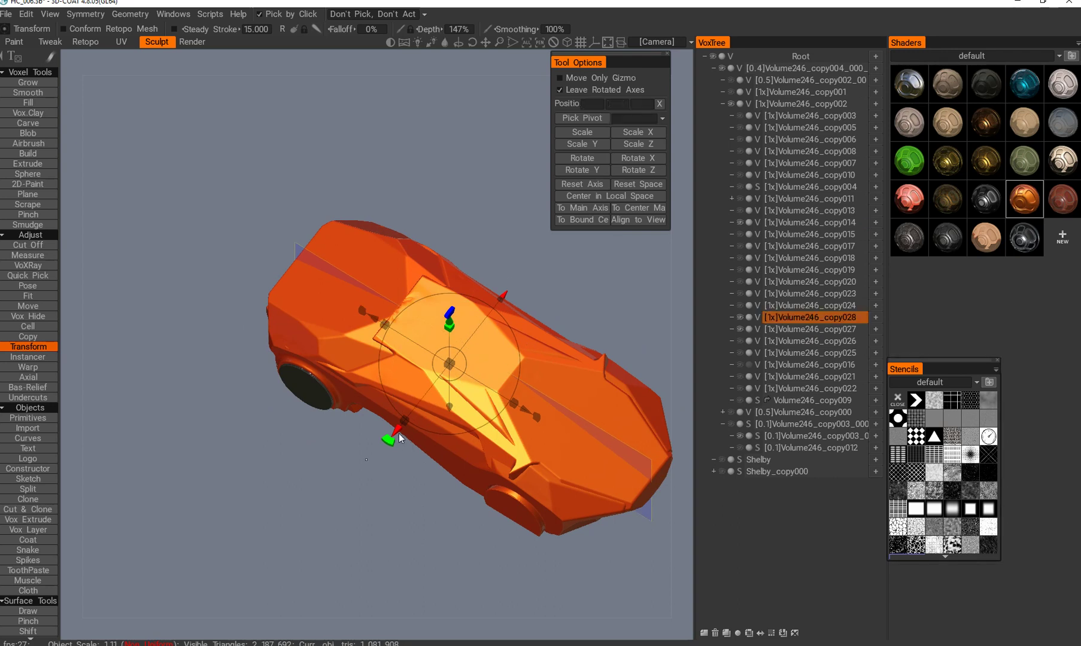
{"action": "left_click", "coordinate": [473, 418]}
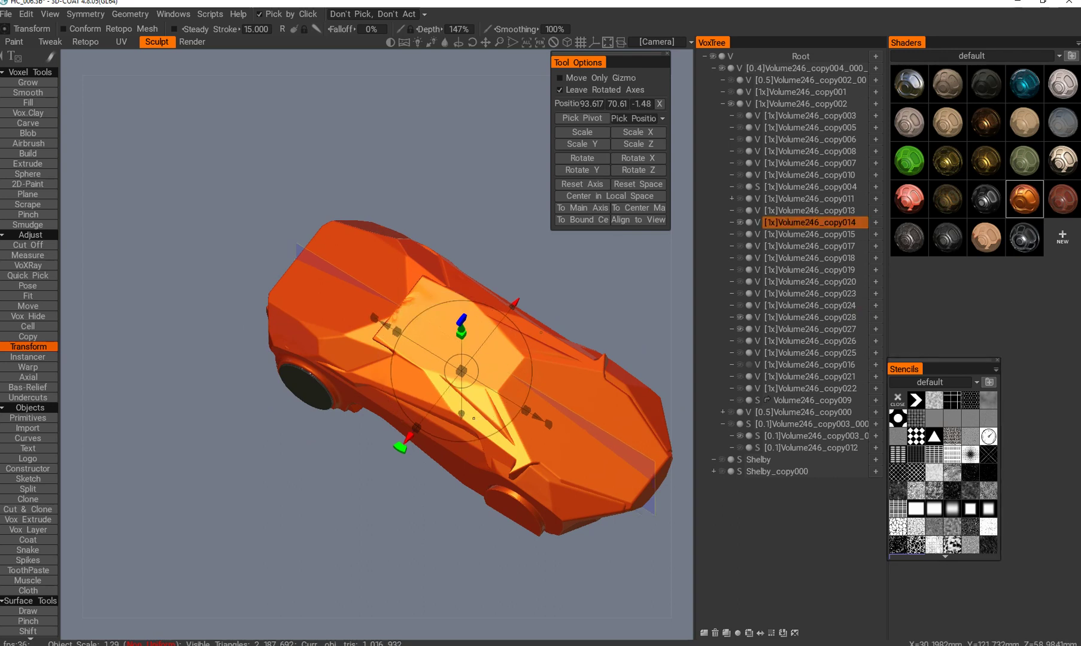
{"action": "left_click_drag", "start_coordinate": [343, 468], "coordinate": [55, 549]}
{"action": "middle_click_drag", "start_coordinate": [251, 389], "coordinate": [310, 296]}
{"action": "left_click_drag", "start_coordinate": [305, 302], "coordinate": [739, 245]}
- Isolate Volume246_copy014 and examine its side profile in the left view
{"action": "left_click", "coordinate": [740, 223], "text": "alt"}
{"action": "left_click_drag", "start_coordinate": [559, 486], "coordinate": [457, 488], "text": "shift"}
{"action": "middle_click_drag", "start_coordinate": [457, 488], "coordinate": [364, 553]}
{"action": "right_click_drag", "start_coordinate": [528, 432], "coordinate": [565, 413]}
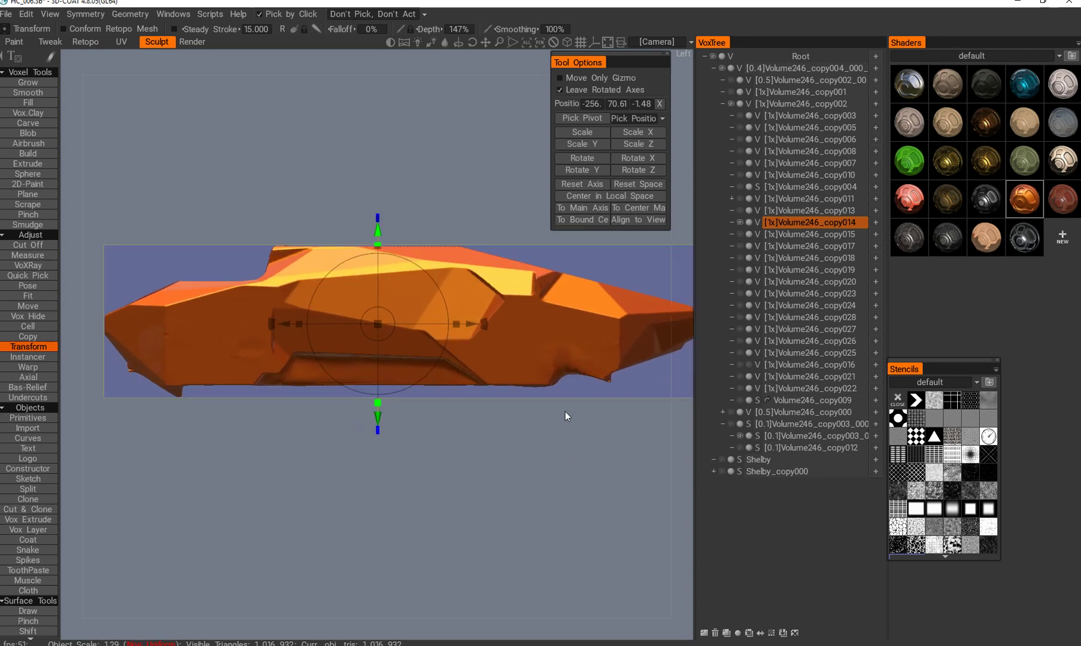
{"action": "middle_click_drag", "start_coordinate": [637, 447], "coordinate": [610, 486]}
{"action": "right_click_drag", "start_coordinate": [611, 487], "coordinate": [556, 462]}
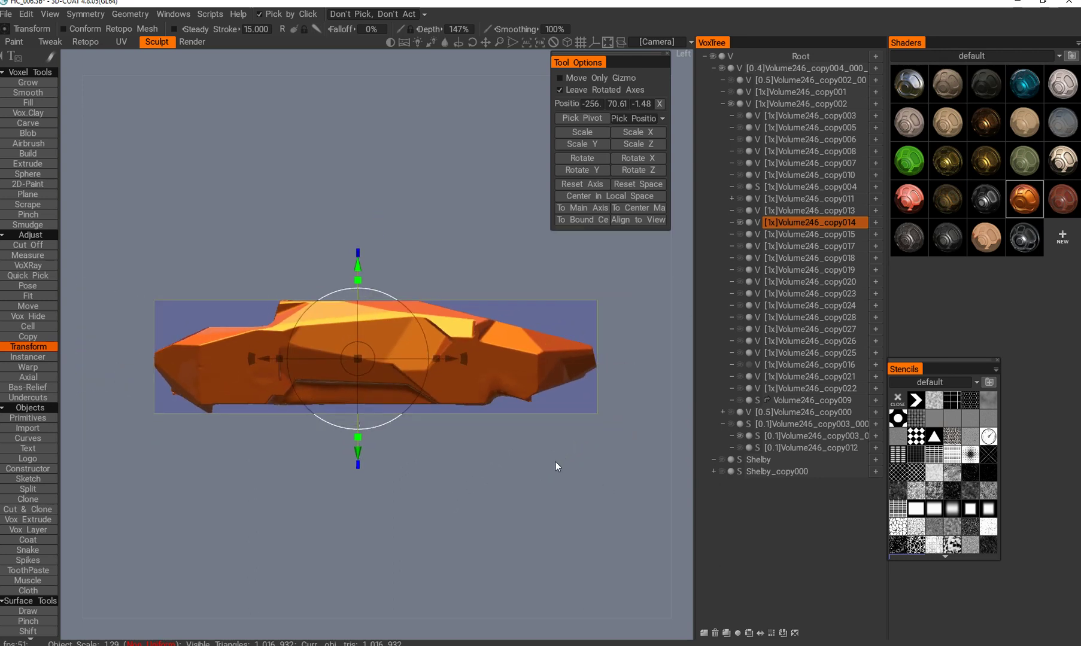
- Compare the body versions by showing and hiding Volume246_copy015, copy017, copy018 and copy019 in turn, ending with copy023 displayed
{"action": "left_click", "coordinate": [739, 223]}
{"action": "left_click", "coordinate": [738, 232]}
{"action": "left_click", "coordinate": [738, 232]}
{"action": "left_click", "coordinate": [740, 246]}
{"action": "left_click", "coordinate": [740, 247]}
{"action": "left_click", "coordinate": [738, 259]}
{"action": "left_click", "coordinate": [738, 259]}
{"action": "left_click", "coordinate": [739, 271]}
{"action": "left_click", "coordinate": [740, 272]}
{"action": "left_click", "coordinate": [740, 293]}
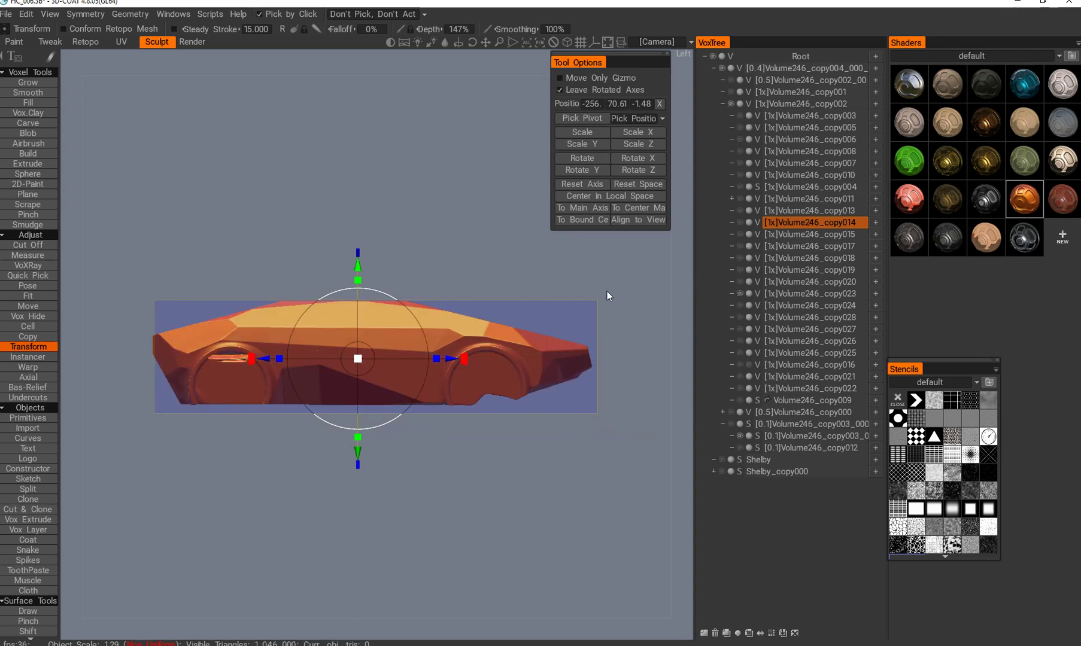
- Bring back the body volume Volume246_copy028 and examine its blended wheel arches from an angle
{"action": "left_click_drag", "start_coordinate": [607, 297], "coordinate": [530, 383], "text": "alt"}
{"action": "middle_click_drag", "start_coordinate": [326, 342], "coordinate": [452, 330], "text": "alt"}
{"action": "right_click_drag", "start_coordinate": [452, 330], "coordinate": [521, 372], "text": "alt"}
{"action": "left_click_drag", "start_coordinate": [520, 371], "coordinate": [564, 331], "text": "alt"}
{"action": "middle_click_drag", "start_coordinate": [395, 316], "coordinate": [478, 323]}
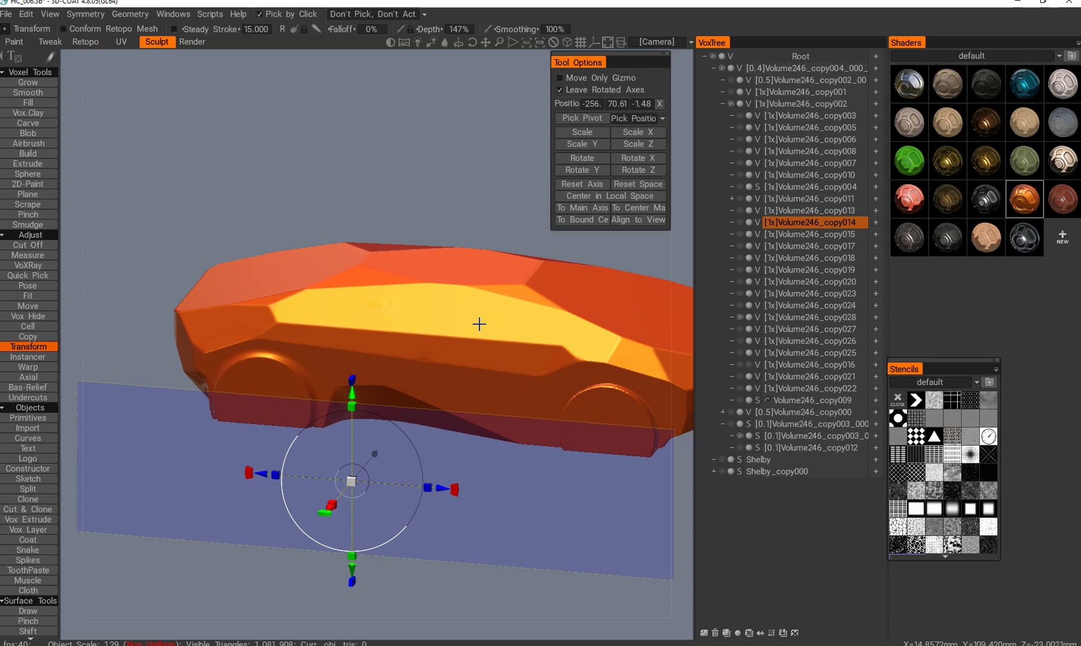
{"action": "left_click_drag", "start_coordinate": [478, 323], "coordinate": [509, 353]}
- Show the rear wheel volume Volume246_copy027 and combine it with the body volume Volume246_copy028
{"action": "left_click", "coordinate": [739, 328]}
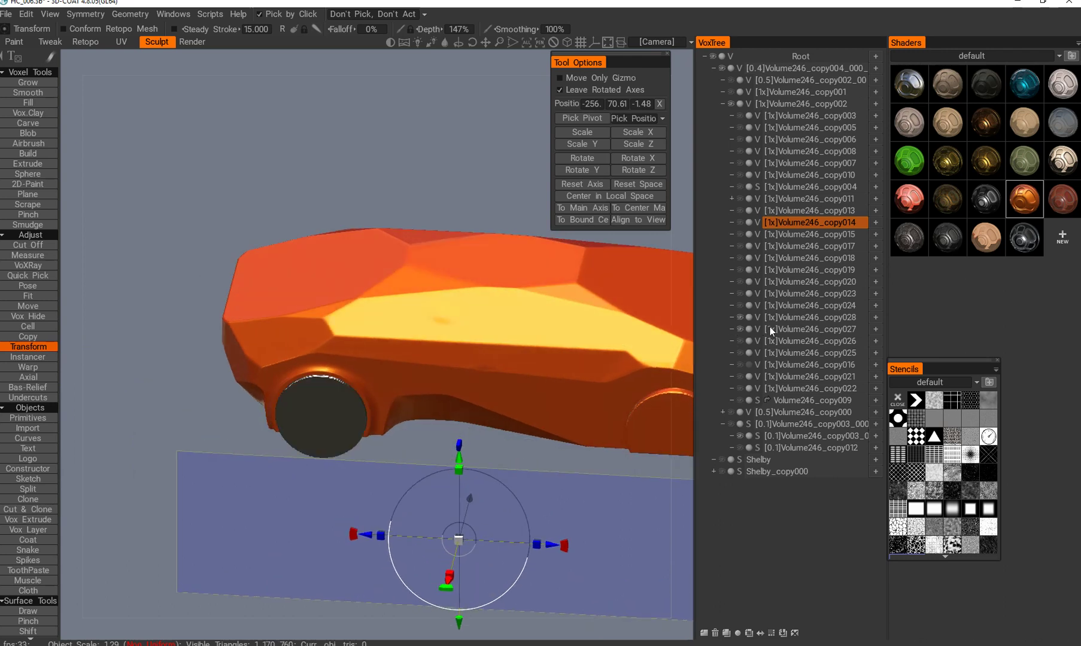
{"action": "left_click", "coordinate": [861, 331]}
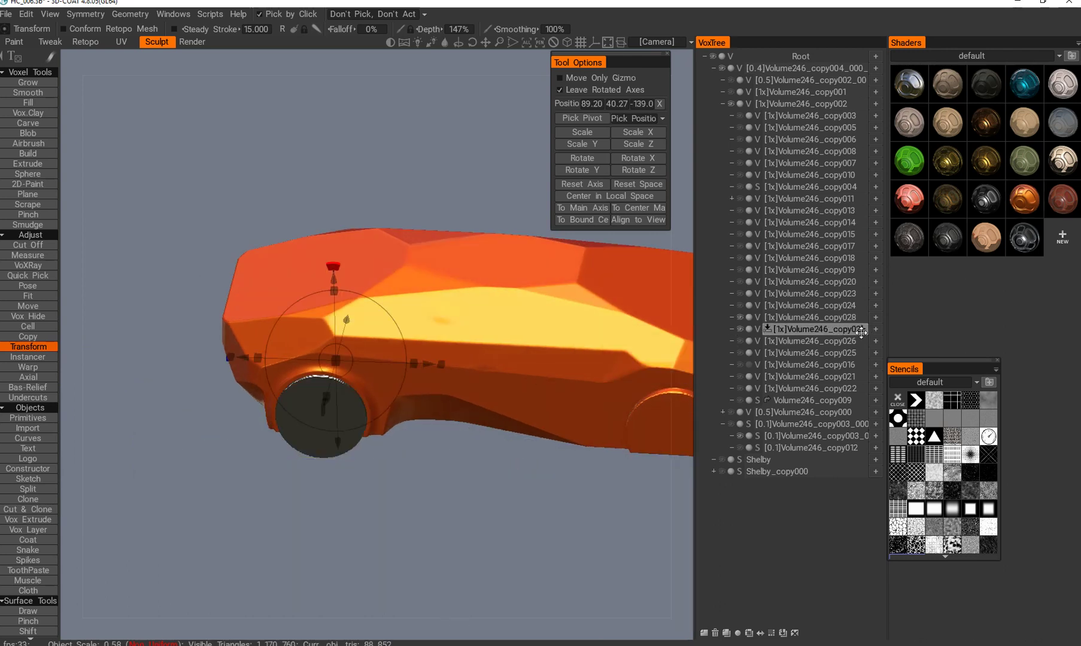
{"action": "middle_click_drag", "start_coordinate": [441, 465], "coordinate": [508, 459]}
{"action": "left_click_drag", "start_coordinate": [508, 458], "coordinate": [566, 467]}
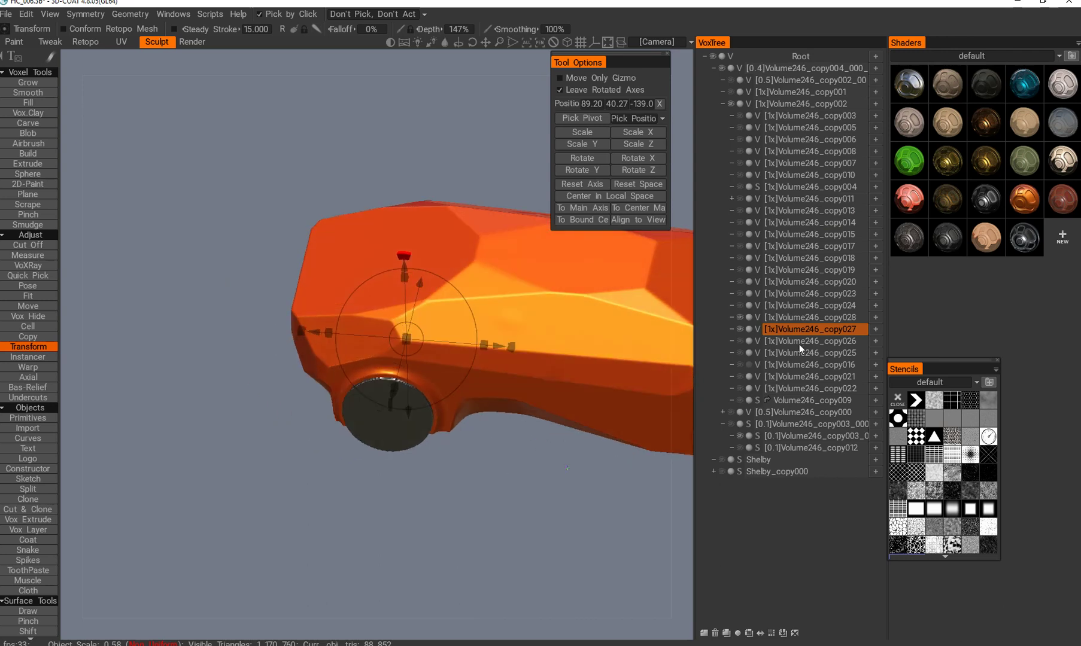
{"action": "left_click_drag", "start_coordinate": [860, 328], "coordinate": [860, 319], "text": "ctrl"}
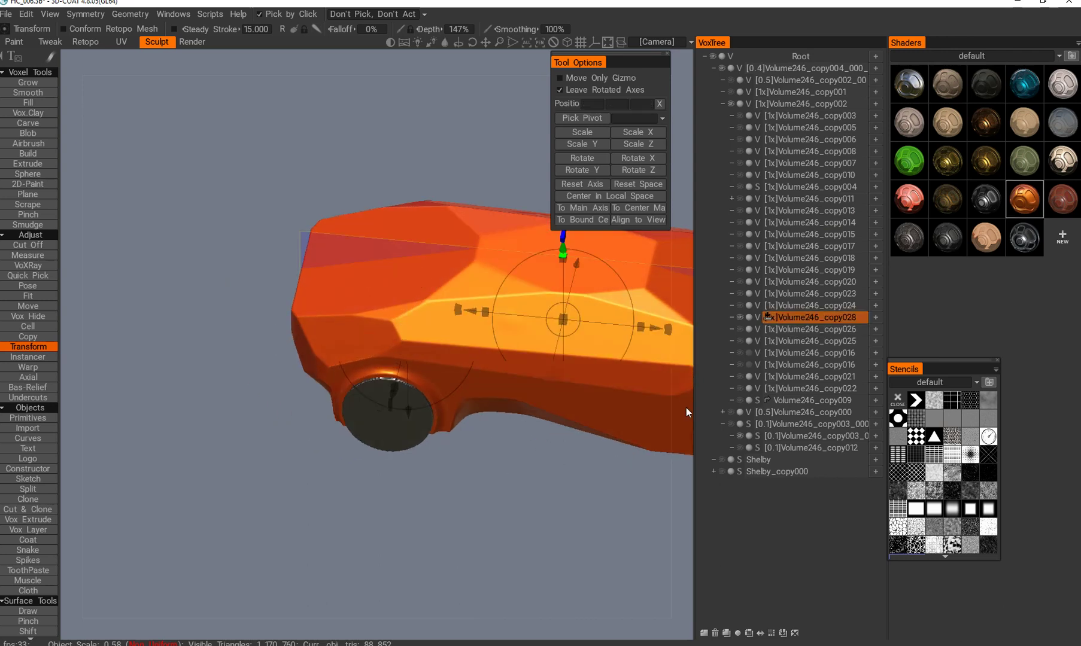
- Resample the body volume Volume246_copy028 to a required poly count of 2 381 992 with Good resampling quality
{"action": "left_click_drag", "start_coordinate": [553, 504], "coordinate": [383, 419]}
{"action": "left_click_drag", "start_coordinate": [343, 531], "coordinate": [456, 498]}
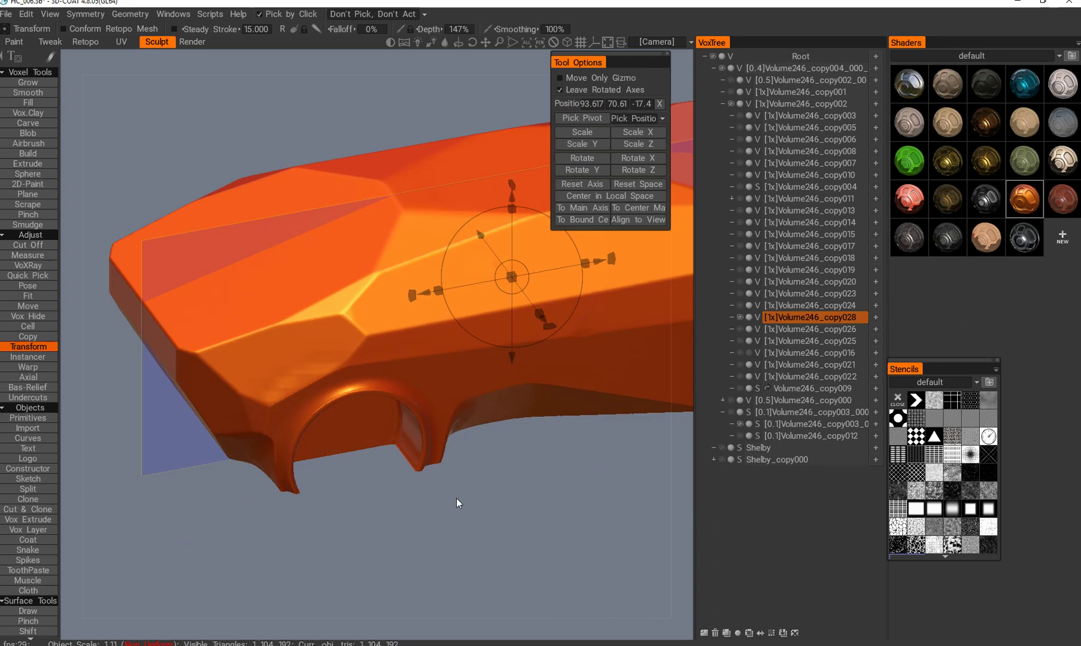
{"action": "key", "text": "ctrl+r"}
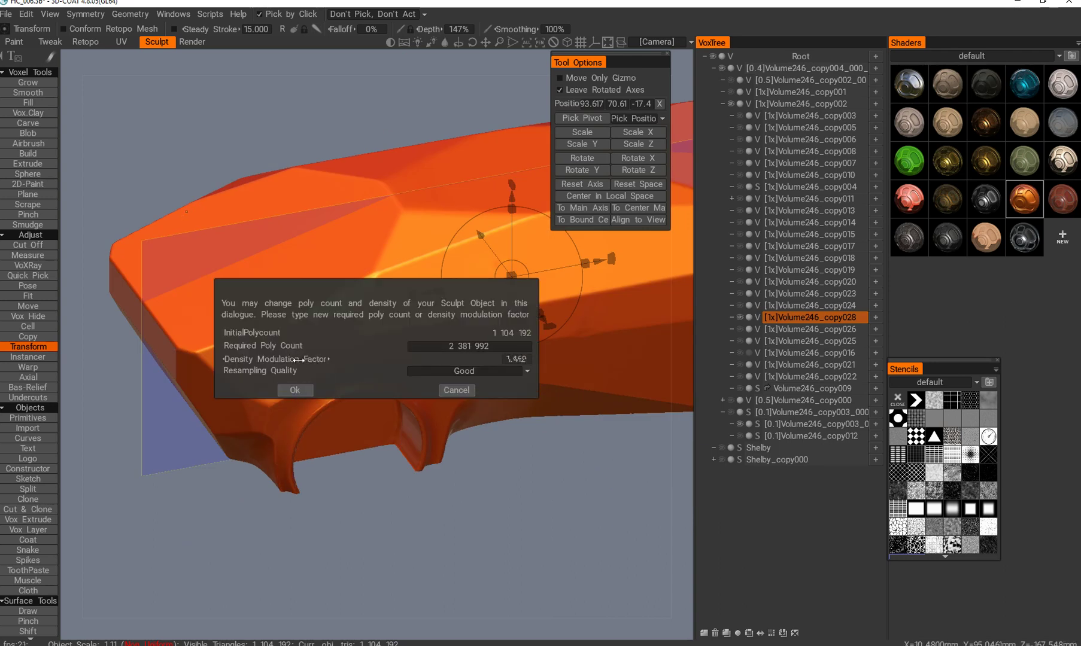
{"action": "left_click", "coordinate": [294, 391]}
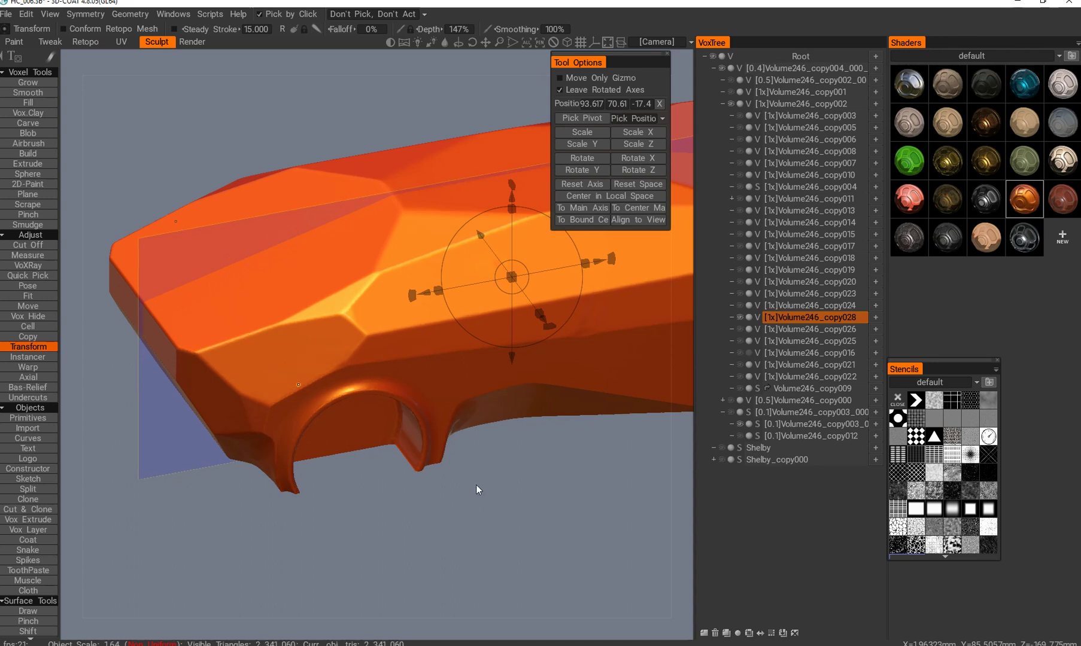
- Trim the protruding outer lip of the front wheel arch with a rectangular Cut Off about 163 mm by 26 mm
{"action": "left_click_drag", "start_coordinate": [423, 475], "coordinate": [431, 447], "text": "shift"}
{"action": "right_click_drag", "start_coordinate": [377, 465], "coordinate": [401, 486]}
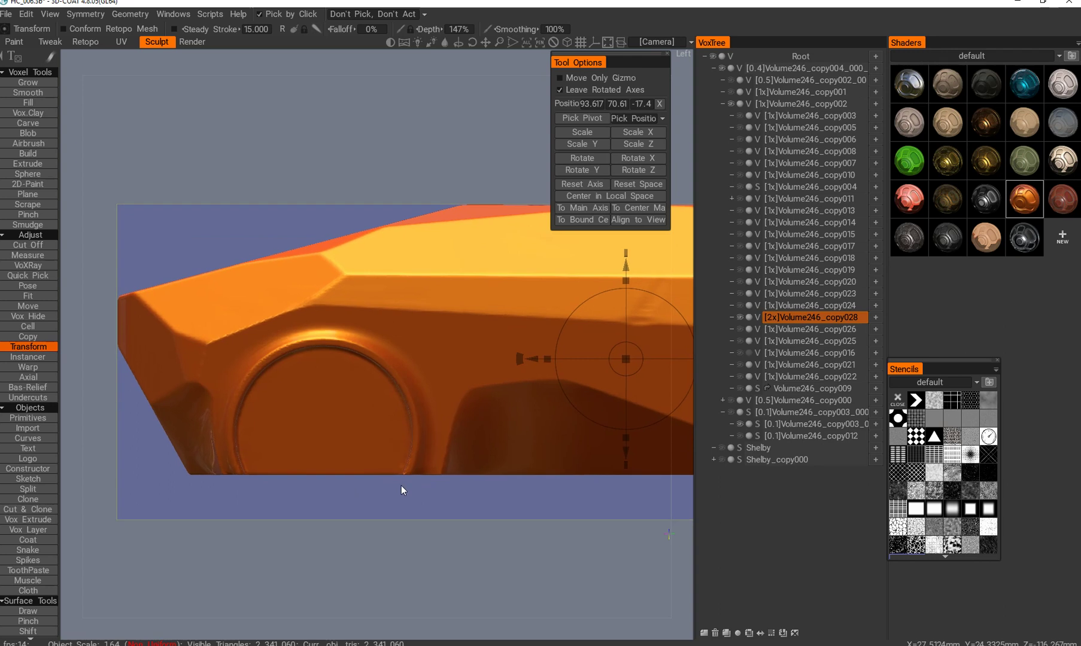
{"action": "left_click_drag", "start_coordinate": [401, 485], "coordinate": [353, 451]}
{"action": "middle_click_drag", "start_coordinate": [353, 452], "coordinate": [410, 562]}
{"action": "left_click_drag", "start_coordinate": [410, 562], "coordinate": [516, 532]}
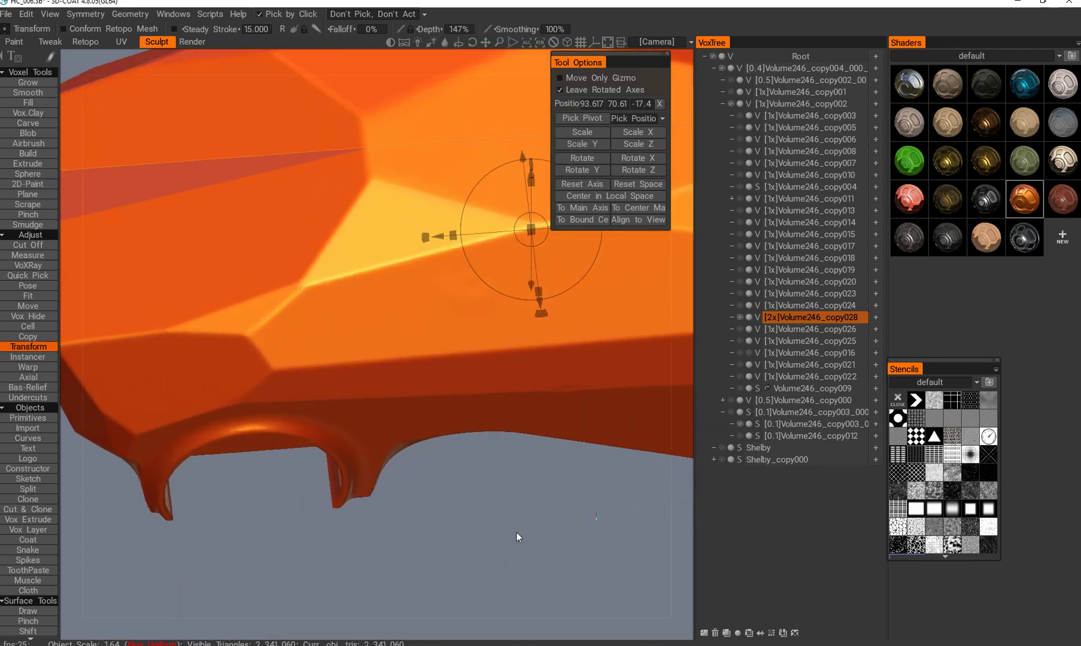
{"action": "right_click_drag", "start_coordinate": [516, 532], "coordinate": [384, 461]}
{"action": "middle_click_drag", "start_coordinate": [339, 463], "coordinate": [411, 524]}
{"action": "middle_click_drag", "start_coordinate": [400, 472], "coordinate": [352, 485]}
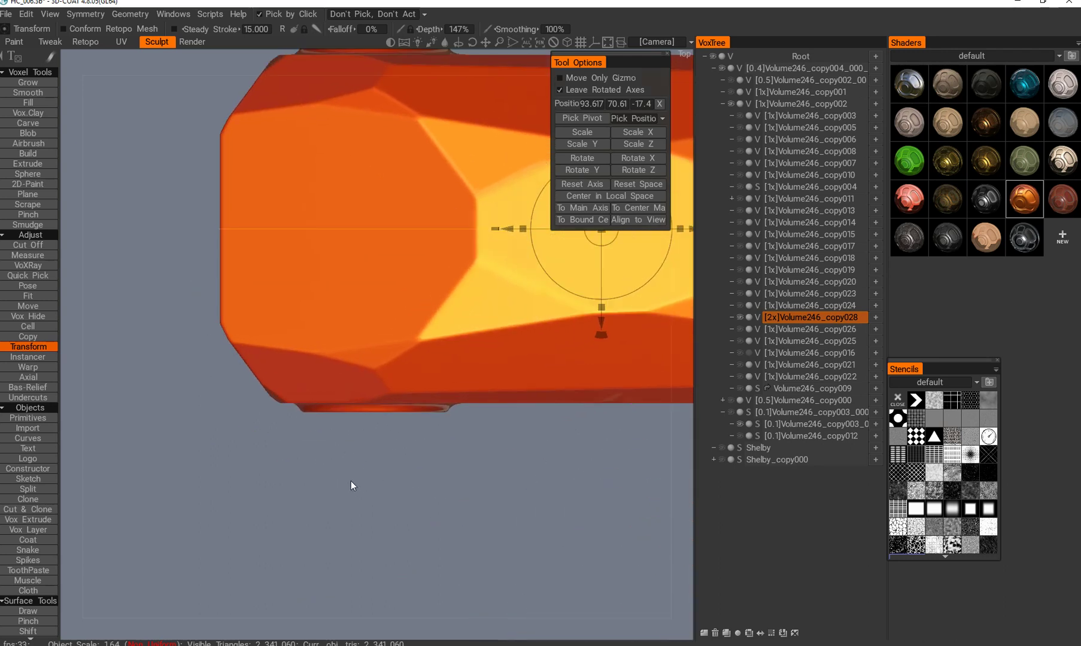
{"action": "key", "text": "k"}
{"action": "left_click_drag", "start_coordinate": [501, 427], "coordinate": [519, 412]}
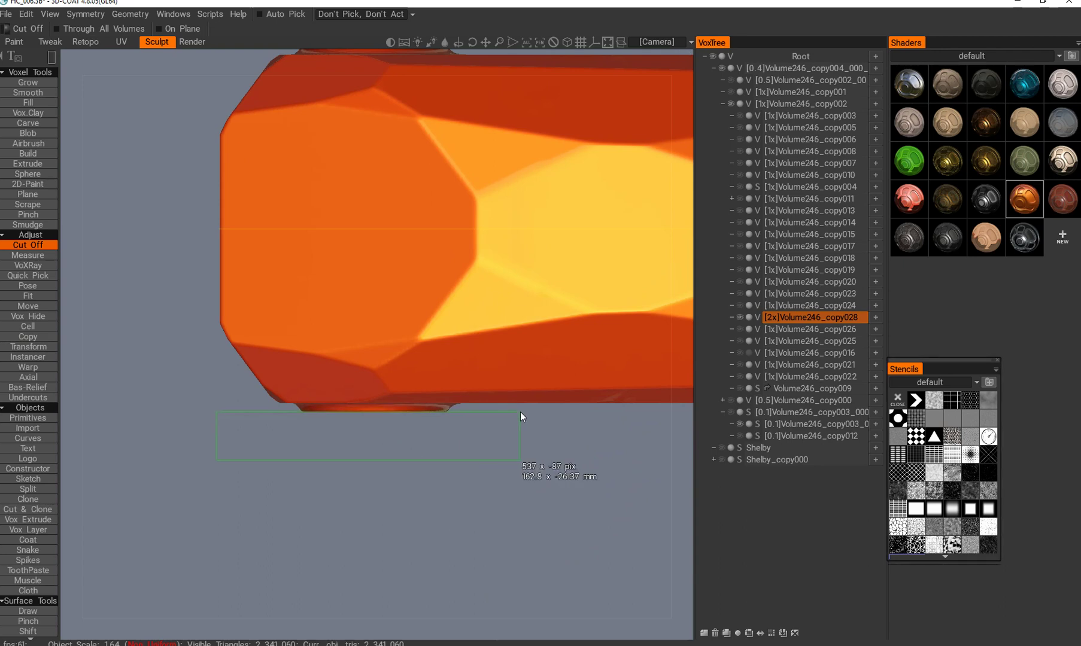
- Try to trim the lower tips of the front wheel arch with a rectangular Cut Off
{"action": "left_click_drag", "start_coordinate": [372, 458], "coordinate": [354, 335], "text": "alt"}
{"action": "middle_click_drag", "start_coordinate": [381, 400], "coordinate": [352, 605]}
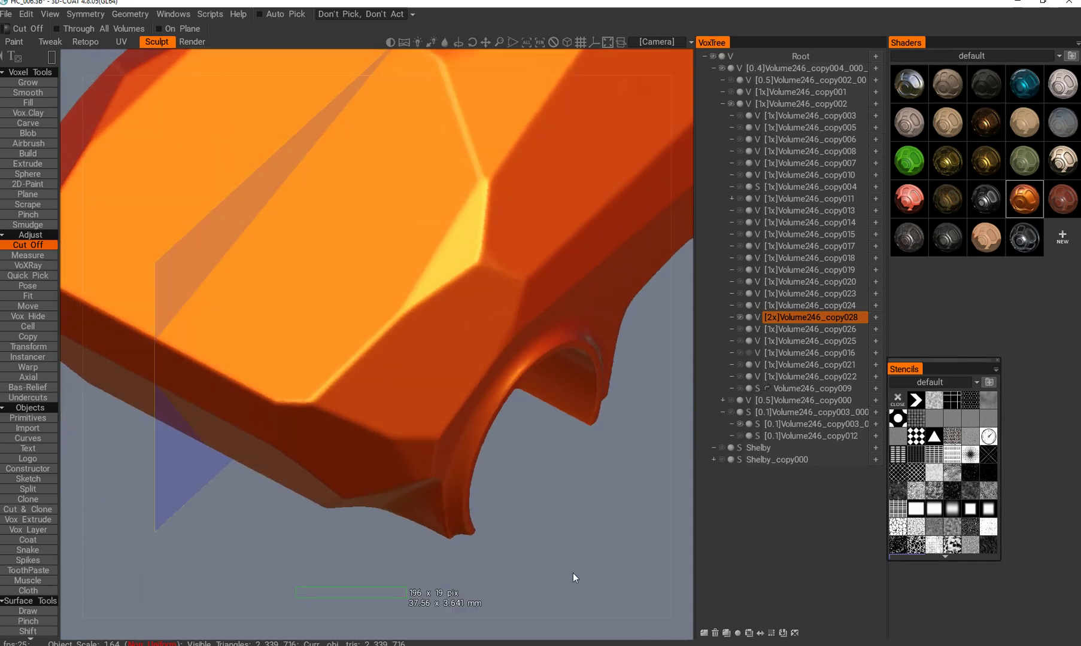
{"action": "left_click_drag", "start_coordinate": [572, 530], "coordinate": [573, 533]}
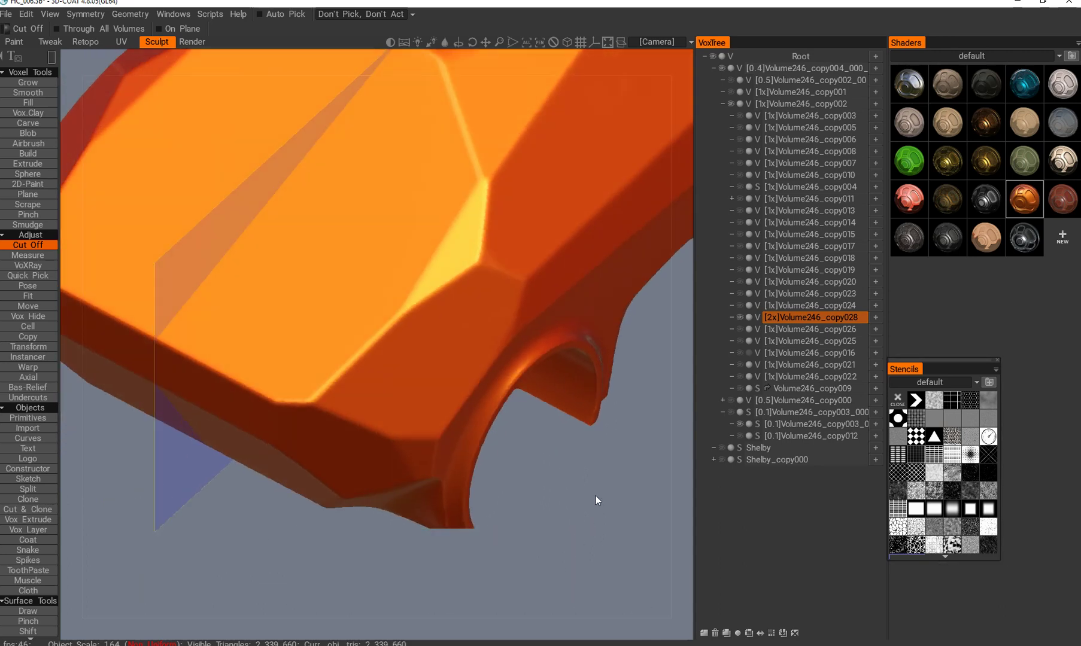
{"action": "middle_click_drag", "start_coordinate": [599, 487], "coordinate": [394, 477]}
{"action": "left_click_drag", "start_coordinate": [393, 477], "coordinate": [647, 432]}
{"action": "middle_click_drag", "start_coordinate": [589, 474], "coordinate": [519, 463]}
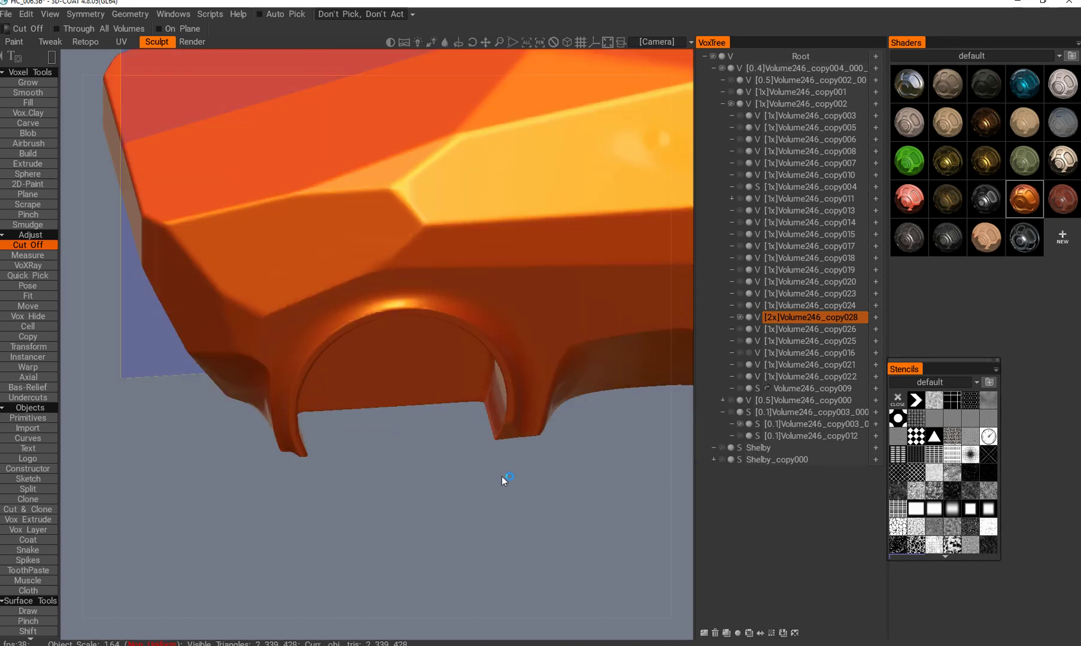
- Show the wheel volume Volume246_copy025 together with the body, keep Volume246_copy026 hidden, and make copy025 the active volume
{"action": "scroll", "coordinate": [472, 461], "scroll_direction": "down", "scroll_amount": 3}
{"action": "middle_click_drag", "start_coordinate": [502, 442], "coordinate": [575, 413]}
{"action": "left_click", "coordinate": [739, 331]}
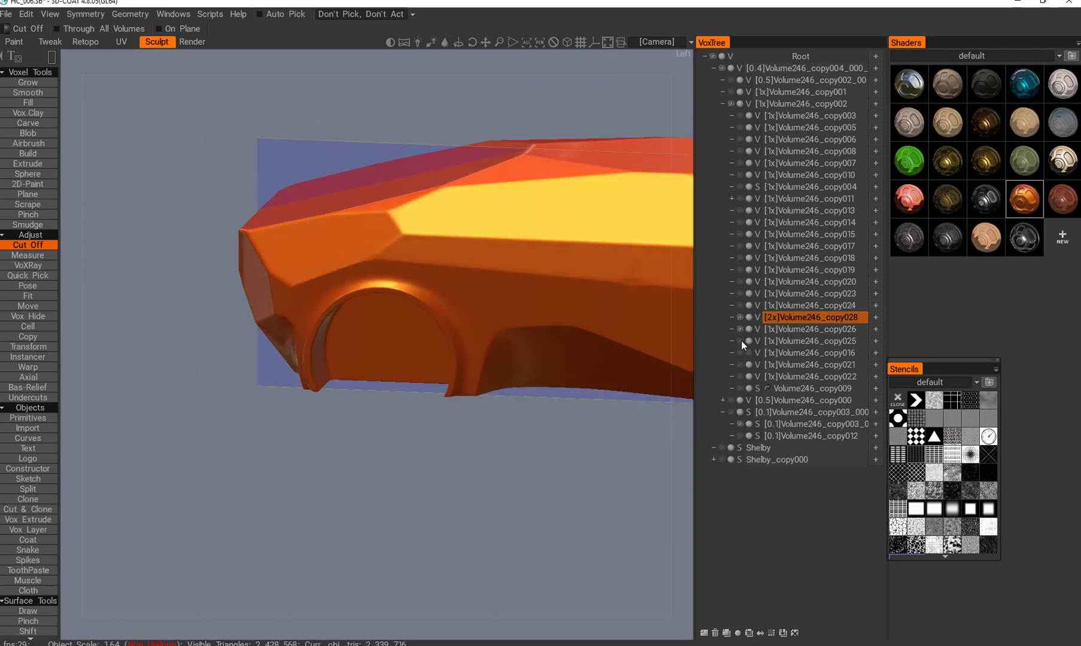
{"action": "left_click", "coordinate": [739, 341]}
{"action": "left_click", "coordinate": [738, 330]}
{"action": "left_click", "coordinate": [740, 330]}
{"action": "left_click", "coordinate": [741, 341]}
{"action": "left_click", "coordinate": [784, 342]}
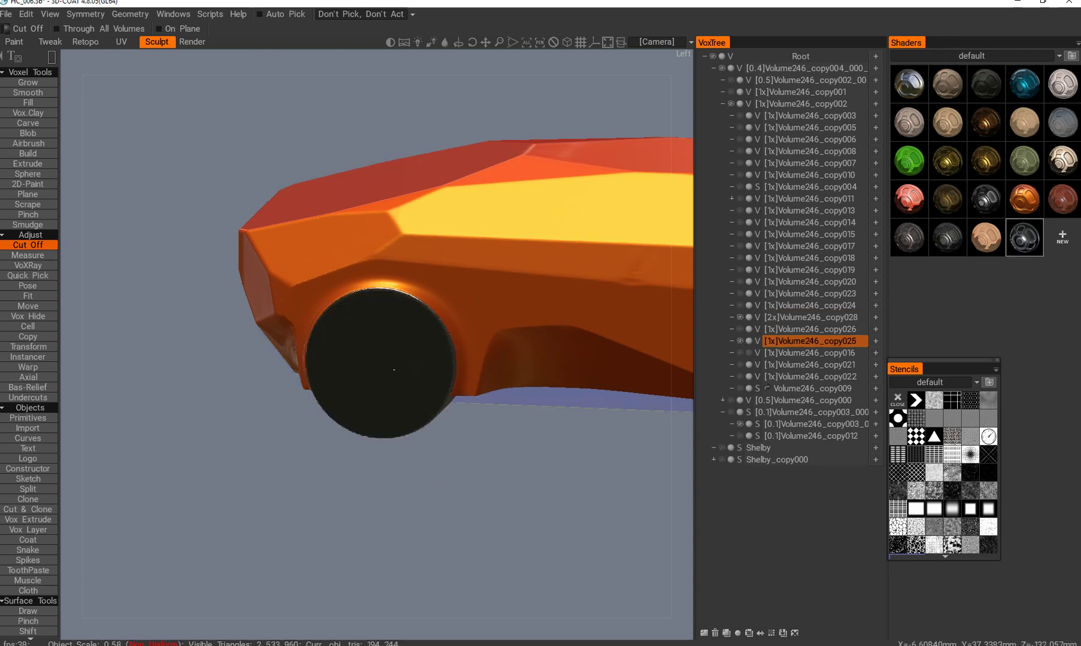
- Transform Volume246_copy025 so its wheels are slightly smaller, positioned at 93.07, 41.091, 111.16, with the front wheel fitting inside its arch
{"action": "left_click_drag", "start_coordinate": [495, 434], "coordinate": [484, 493], "text": "alt"}
{"action": "right_click_drag", "start_coordinate": [484, 493], "coordinate": [478, 429], "text": "alt"}
{"action": "key", "text": "t"}
{"action": "left_click_drag", "start_coordinate": [479, 430], "coordinate": [372, 494], "text": "alt"}
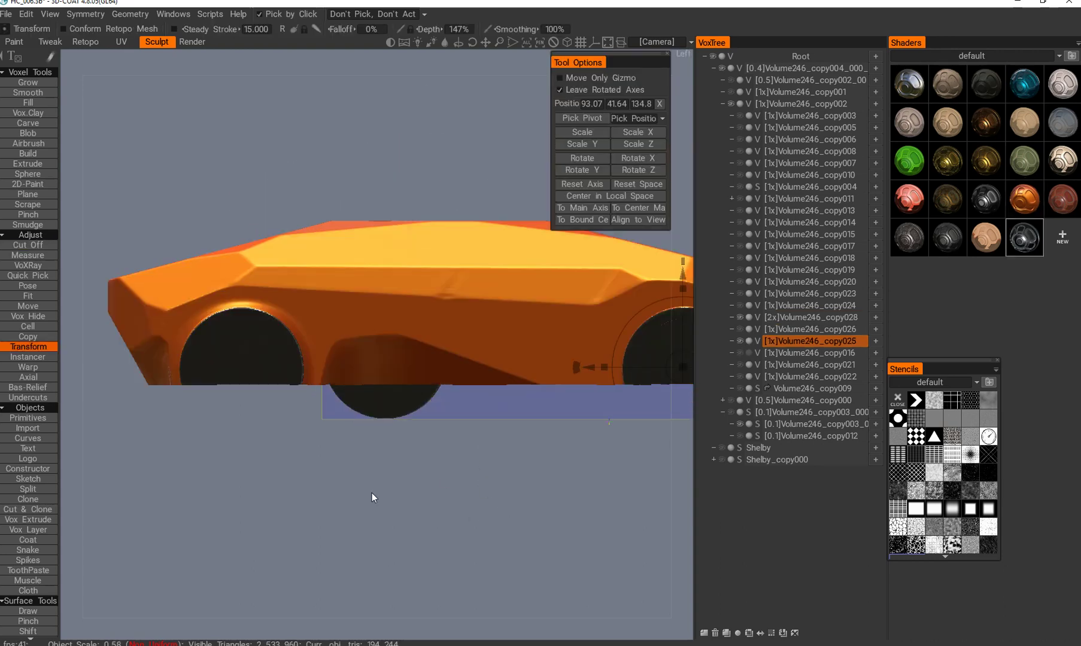
{"action": "right_click_drag", "start_coordinate": [372, 493], "coordinate": [395, 465], "text": "alt"}
{"action": "middle_click_drag", "start_coordinate": [461, 413], "coordinate": [578, 435], "text": "alt"}
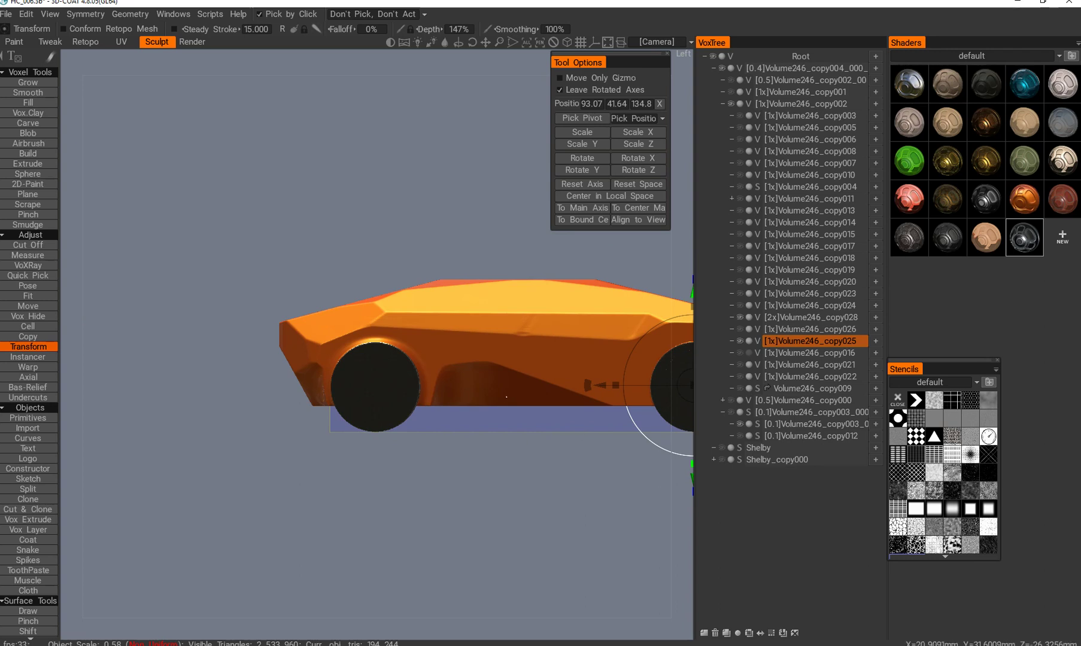
{"action": "right_click_drag", "start_coordinate": [565, 498], "coordinate": [551, 473], "text": "alt"}
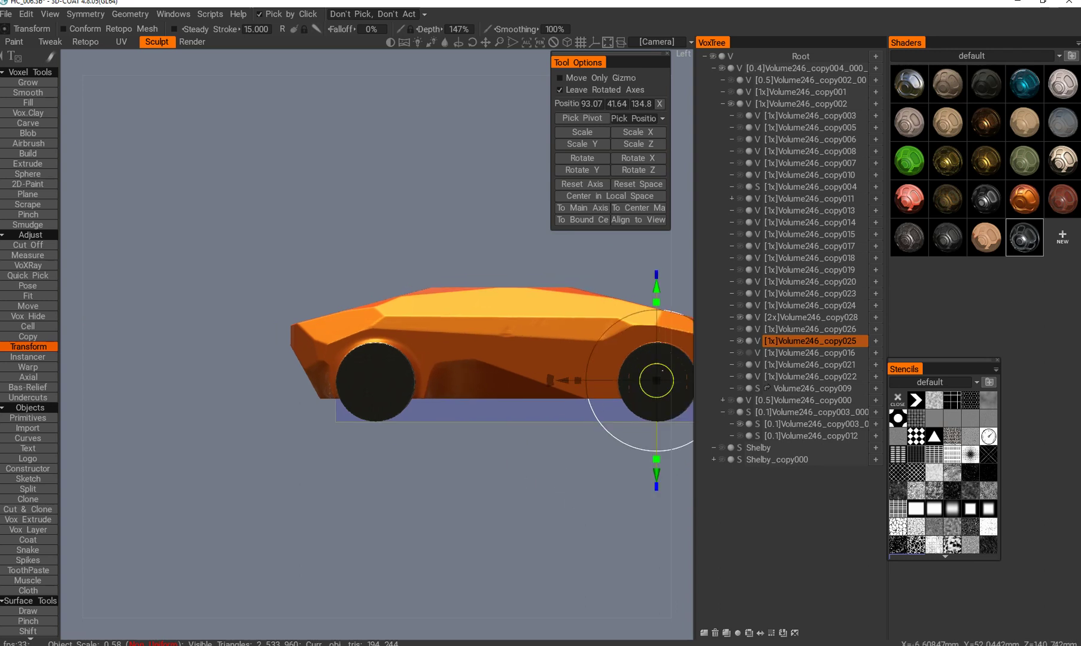
{"action": "left_click_drag", "start_coordinate": [657, 381], "coordinate": [632, 381]}
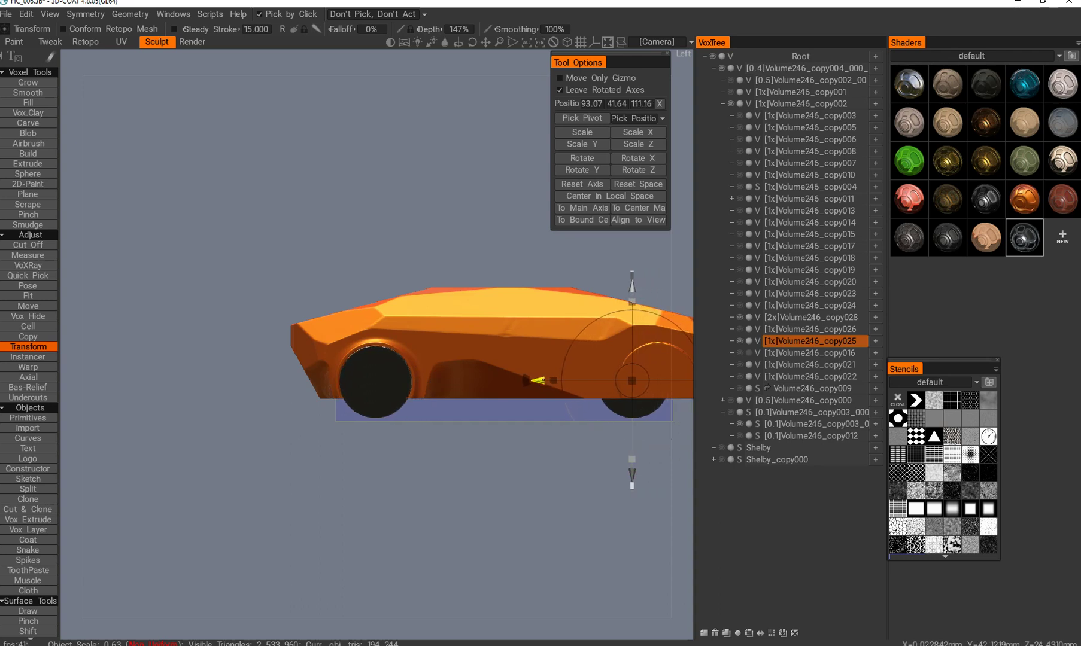
{"action": "left_click_drag", "start_coordinate": [632, 288], "coordinate": [631, 294]}
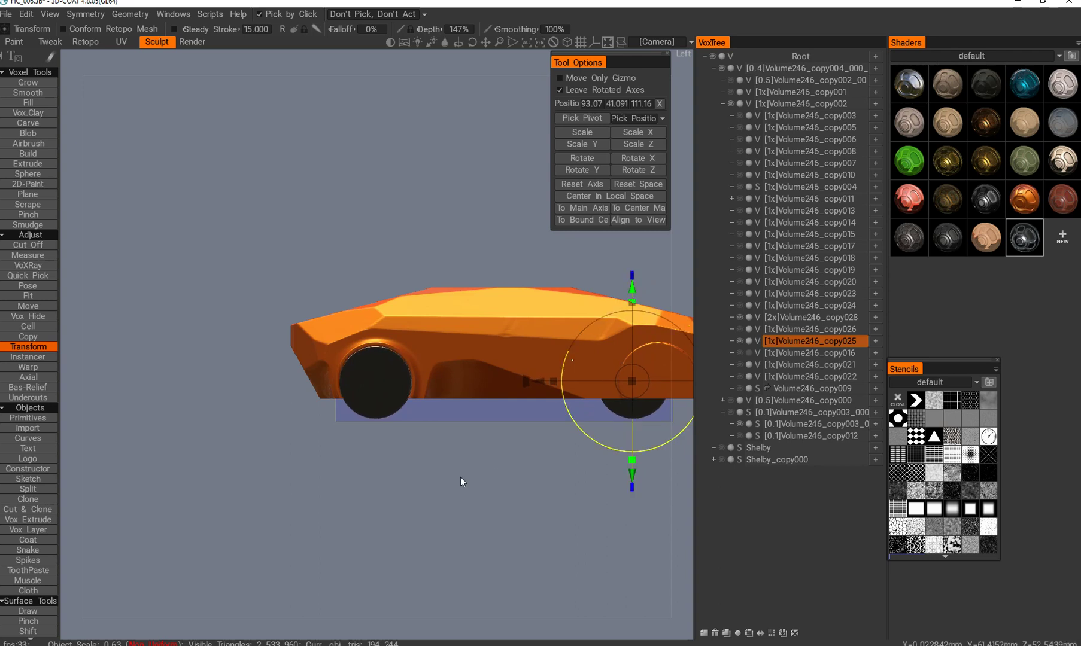
- Cut the rear wheel off Volume246_copy025 and shift the remaining front wheel outward along its axle
{"action": "middle_click_drag", "start_coordinate": [460, 477], "coordinate": [413, 494]}
{"action": "key", "text": "k"}
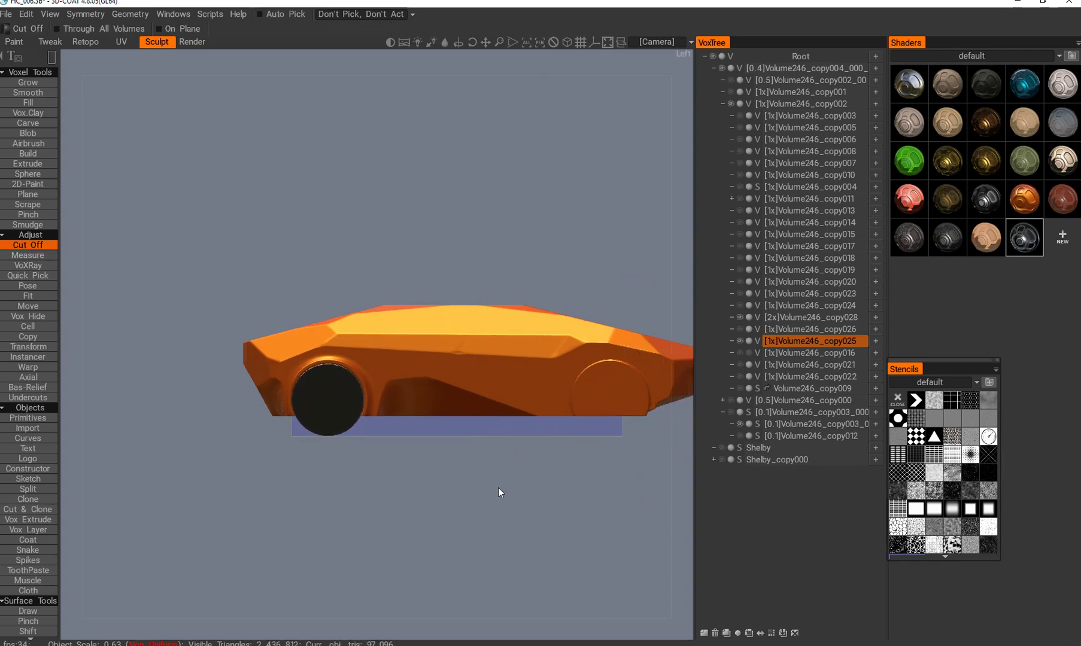
{"action": "left_click_drag", "start_coordinate": [498, 488], "coordinate": [431, 412], "text": "alt"}
{"action": "right_click_drag", "start_coordinate": [431, 412], "coordinate": [401, 443], "text": "alt"}
{"action": "left_click_drag", "start_coordinate": [401, 443], "coordinate": [419, 431], "text": "alt"}
{"action": "key", "text": "t"}
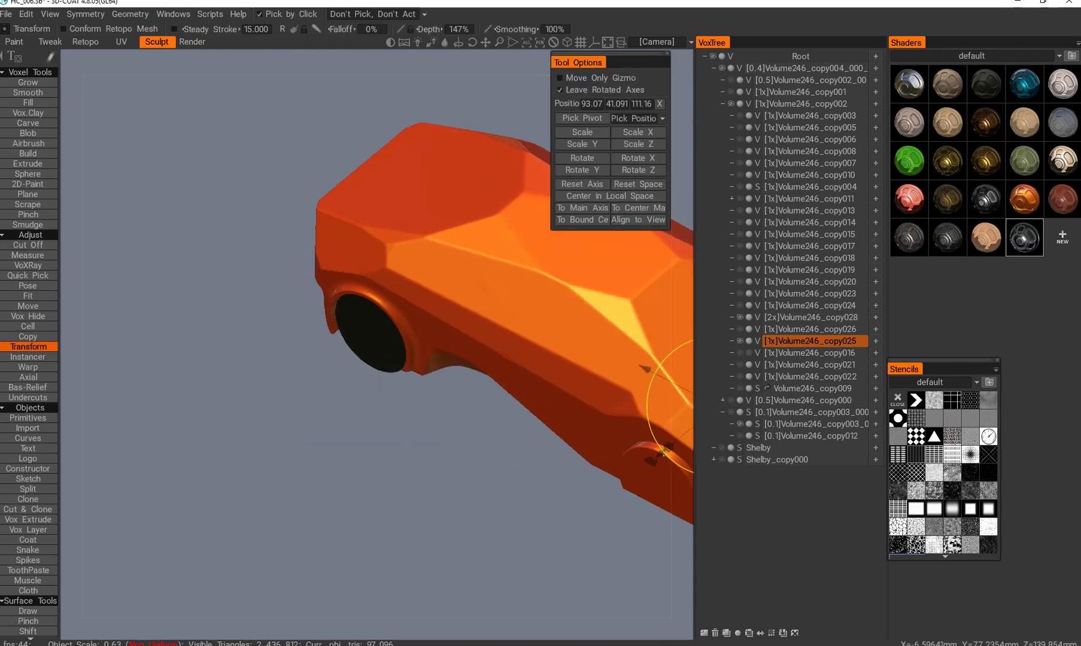
{"action": "left_click_drag", "start_coordinate": [659, 453], "coordinate": [483, 506]}
- Make the body volume Volume246_copy028 active with the Cut Off tool and undo the last edit
{"action": "key", "text": "c"}
{"action": "left_click_drag", "start_coordinate": [464, 546], "coordinate": [540, 509]}
{"action": "middle_click_drag", "start_coordinate": [540, 510], "coordinate": [523, 491]}
{"action": "right_click_drag", "start_coordinate": [555, 449], "coordinate": [594, 395]}
{"action": "left_click_drag", "start_coordinate": [547, 484], "coordinate": [513, 367]}
{"action": "key", "text": "ctrl+z"}
- Examine how the front wheel fits inside the blended arch from the left view and at an angle
{"action": "mouse_move", "coordinate": [464, 384]}
{"action": "middle_mouse_down"}
{"action": "mouse_move", "coordinate": [465, 429]}
{"action": "mouse_move", "coordinate": [497, 398]}
{"action": "mouse_move", "coordinate": [519, 422]}
{"action": "mouse_move", "coordinate": [574, 422]}
{"action": "mouse_move", "coordinate": [519, 430]}
{"action": "mouse_move", "coordinate": [453, 506]}
{"action": "mouse_move", "coordinate": [453, 454]}
{"action": "mouse_move", "coordinate": [477, 470]}
{"action": "mouse_move", "coordinate": [550, 398]}
{"action": "mouse_move", "coordinate": [429, 463]}
{"action": "mouse_move", "coordinate": [419, 438]}
{"action": "mouse_move", "coordinate": [461, 405]}
{"action": "middle_mouse_up"}
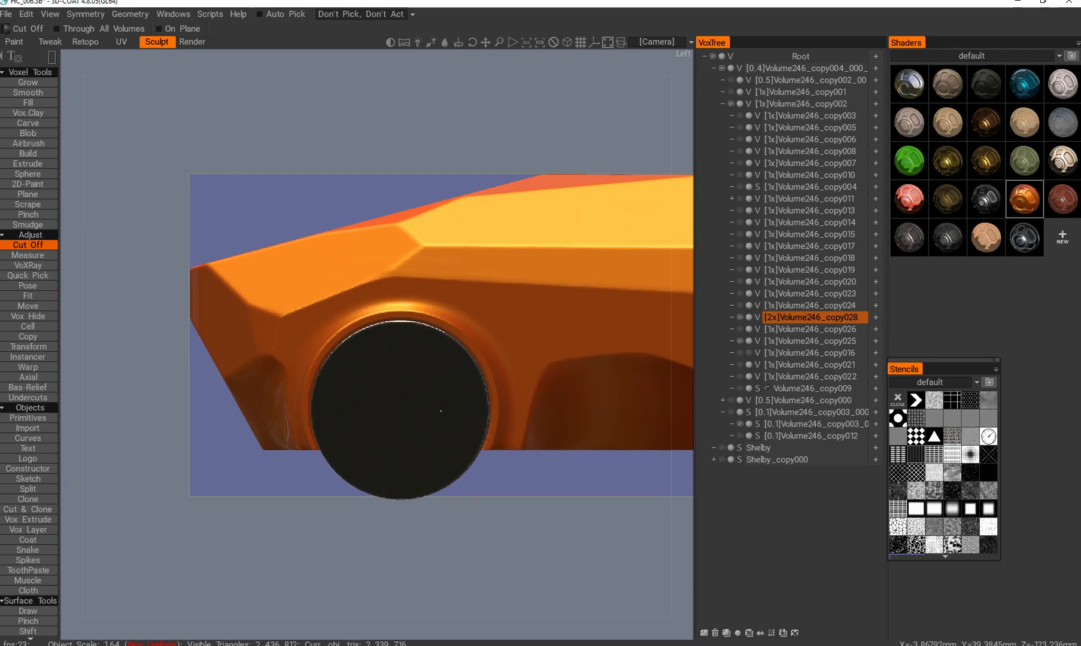
{"action": "middle_click_drag", "start_coordinate": [545, 362], "coordinate": [551, 395]}
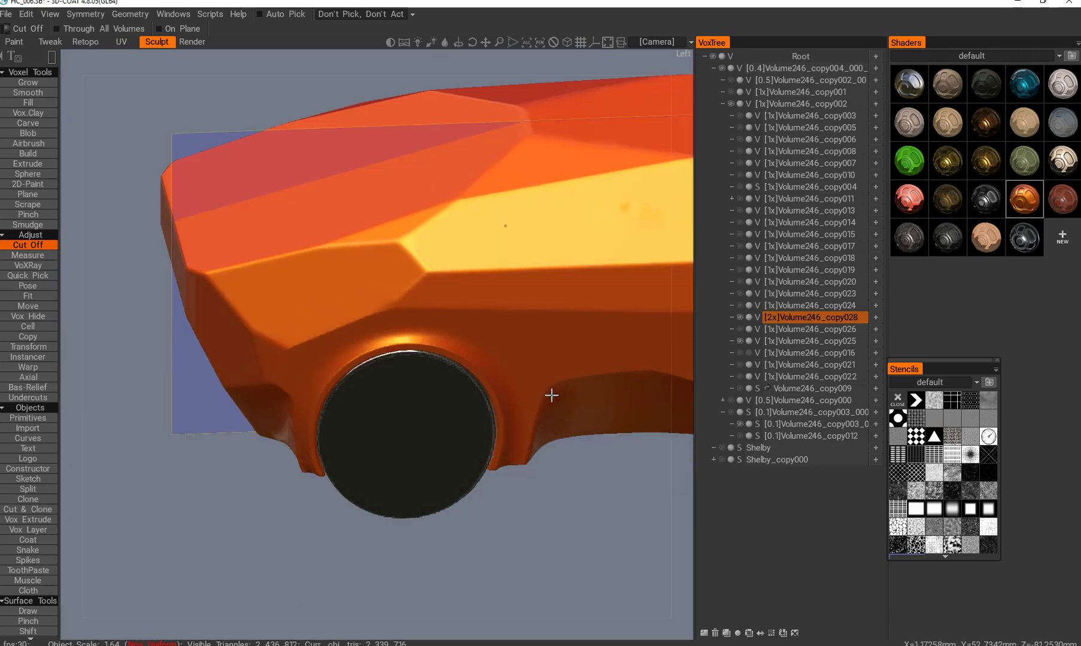
{"action": "middle_click_drag", "start_coordinate": [574, 410], "coordinate": [450, 453]}
{"action": "right_click_drag", "start_coordinate": [464, 462], "coordinate": [487, 451]}
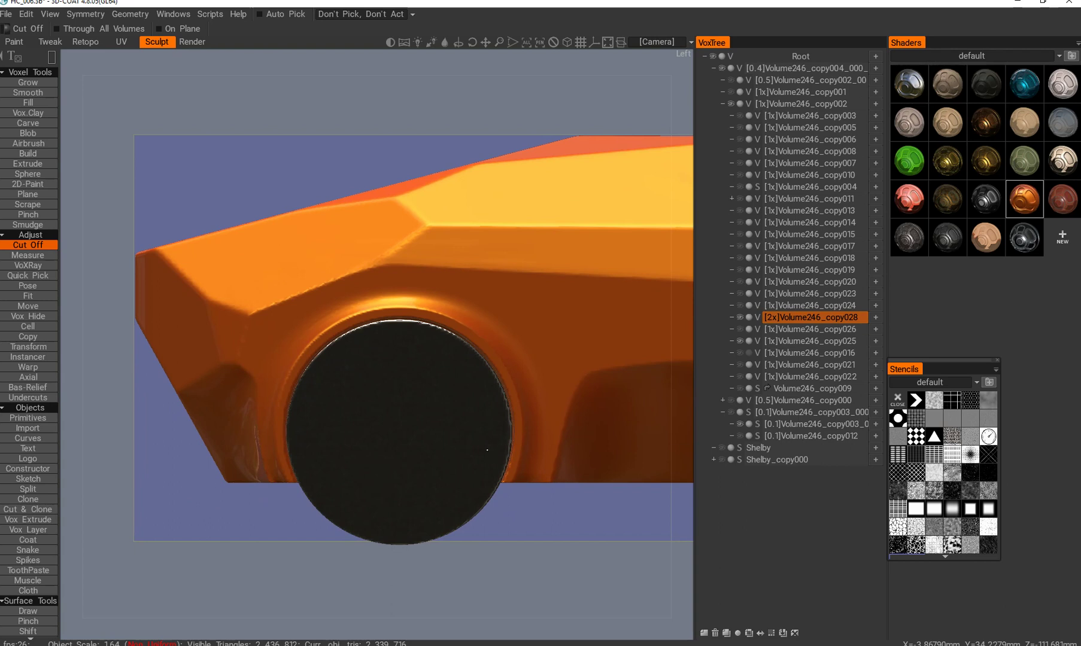
{"action": "middle_click_drag", "start_coordinate": [487, 450], "coordinate": [482, 496]}
{"action": "left_click_drag", "start_coordinate": [482, 461], "coordinate": [479, 452], "text": "alt"}
{"action": "middle_click_drag", "start_coordinate": [455, 461], "coordinate": [505, 395]}
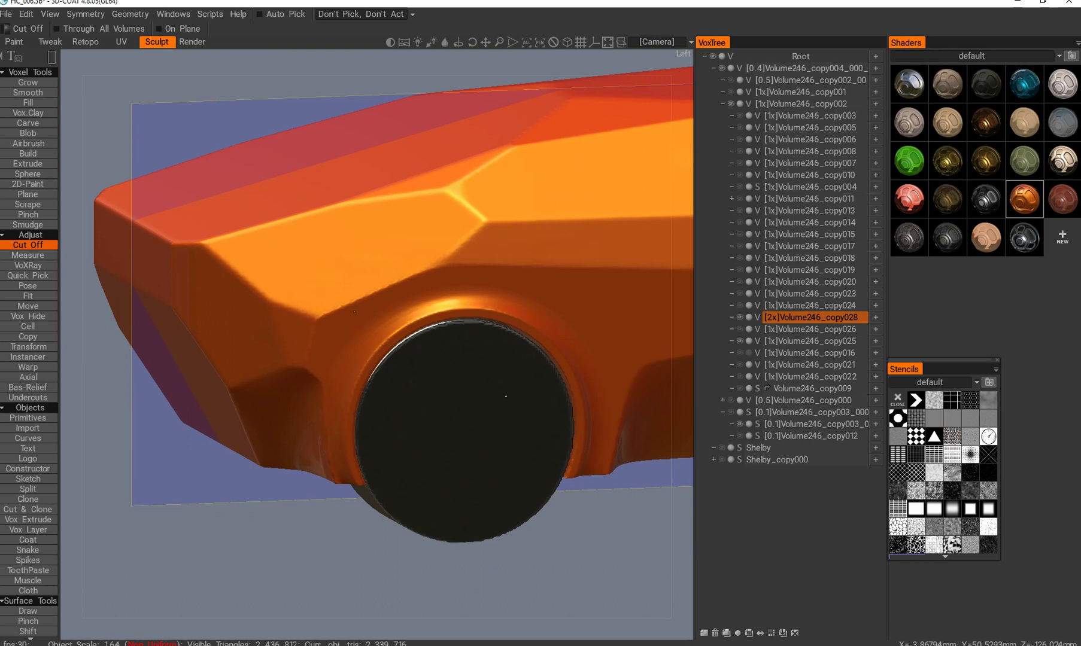